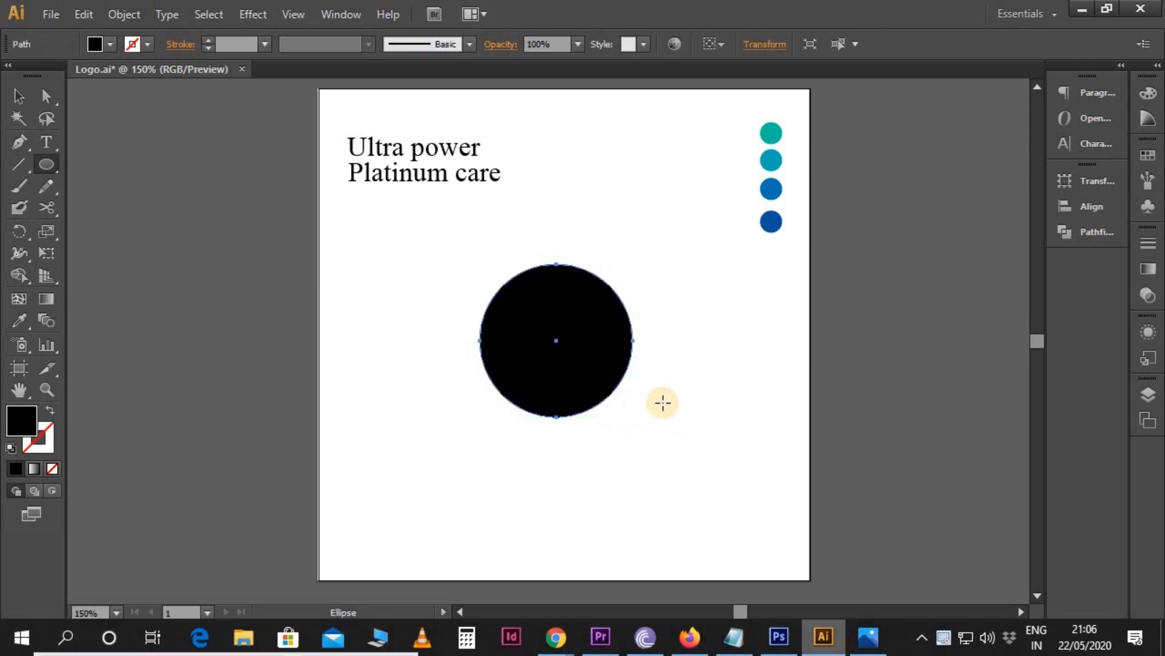
# - Fill the black circle with the medium blue sampled from the third colour swatch
pyautogui.press('v')
pyautogui.click(716, 377)
pyautogui.hotkey('ctrl', '=')
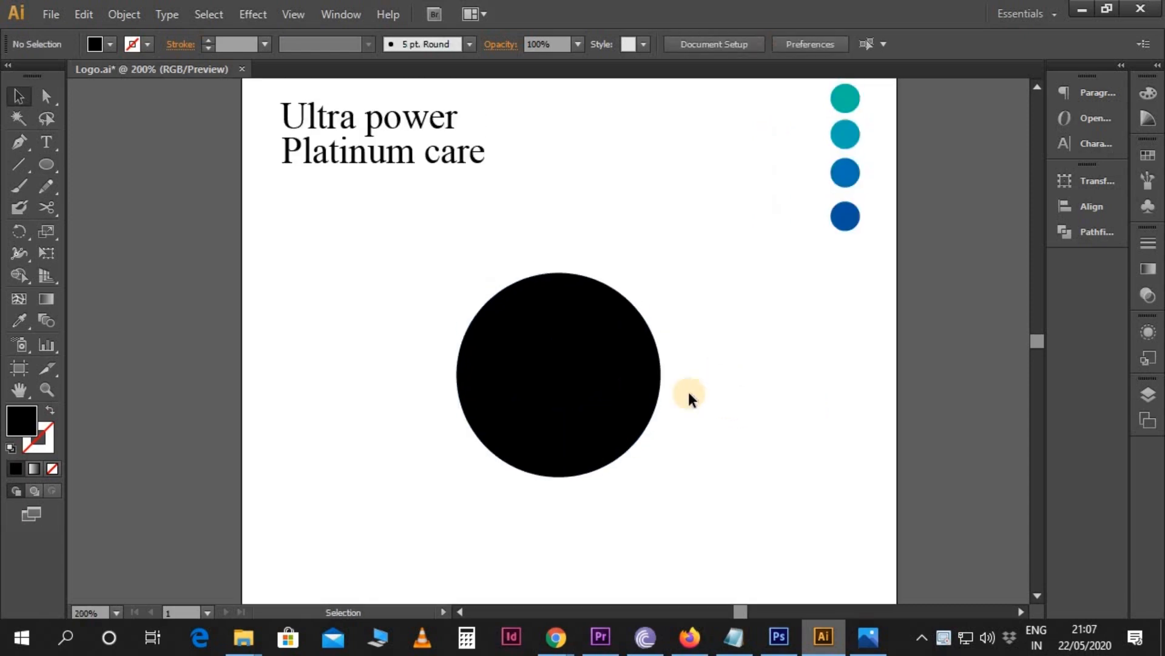
pyautogui.click(645, 380)
pyautogui.press('i')
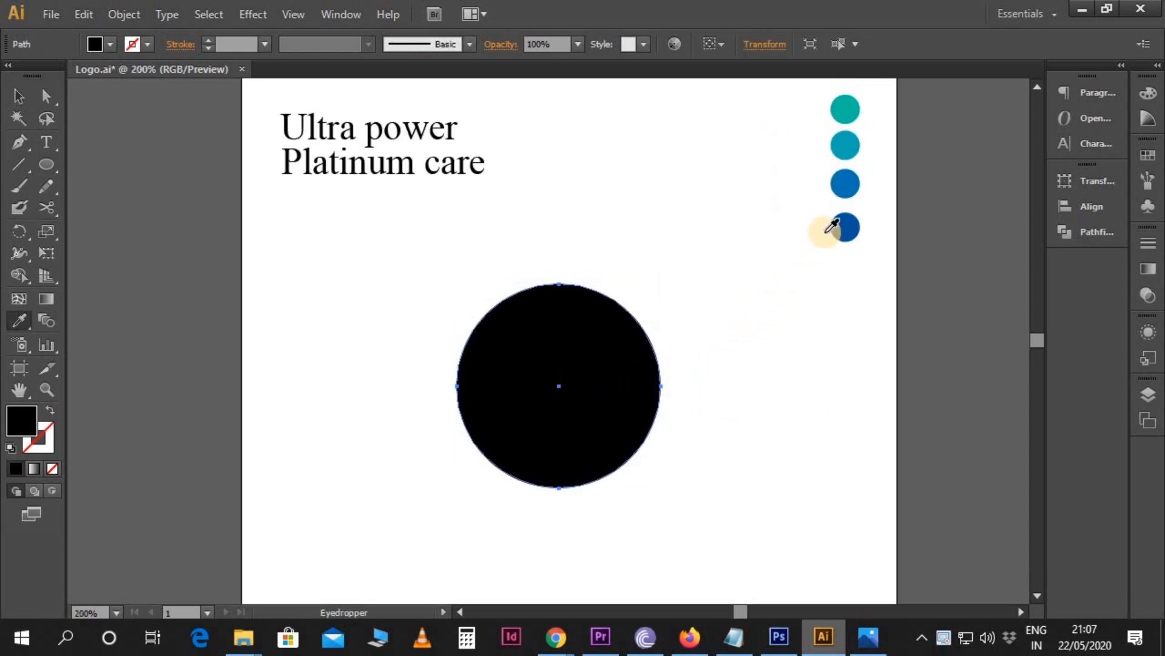
pyautogui.click(845, 183)
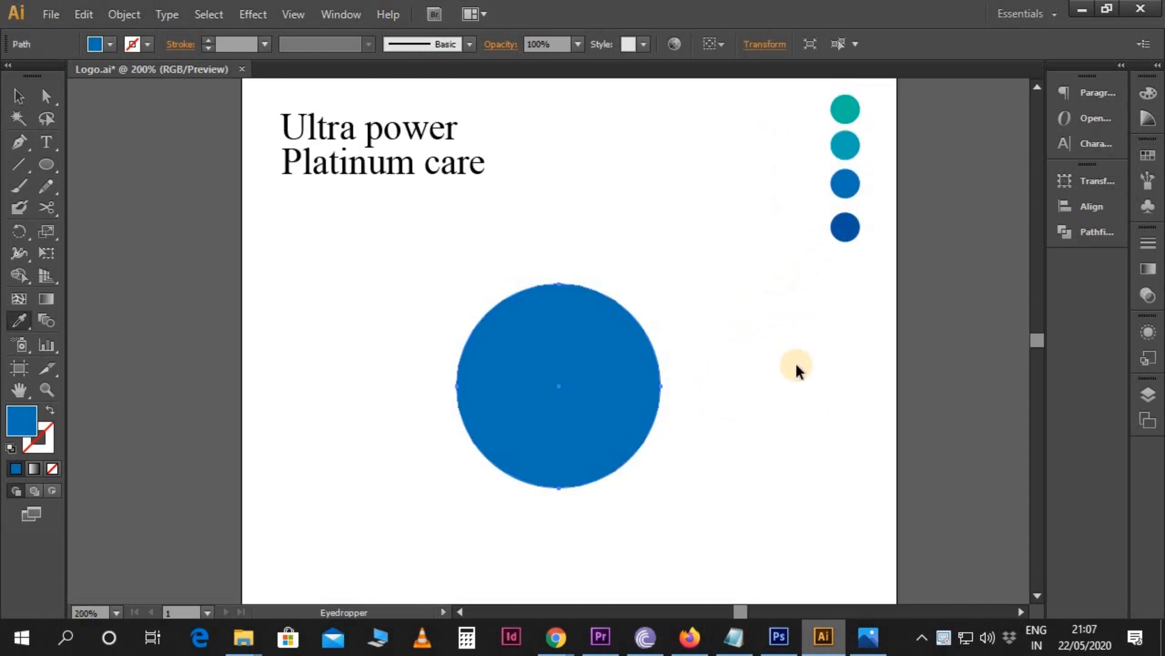
pyautogui.press('v')
pyautogui.click(773, 395)
pyautogui.scroll(-3, 773, 389)
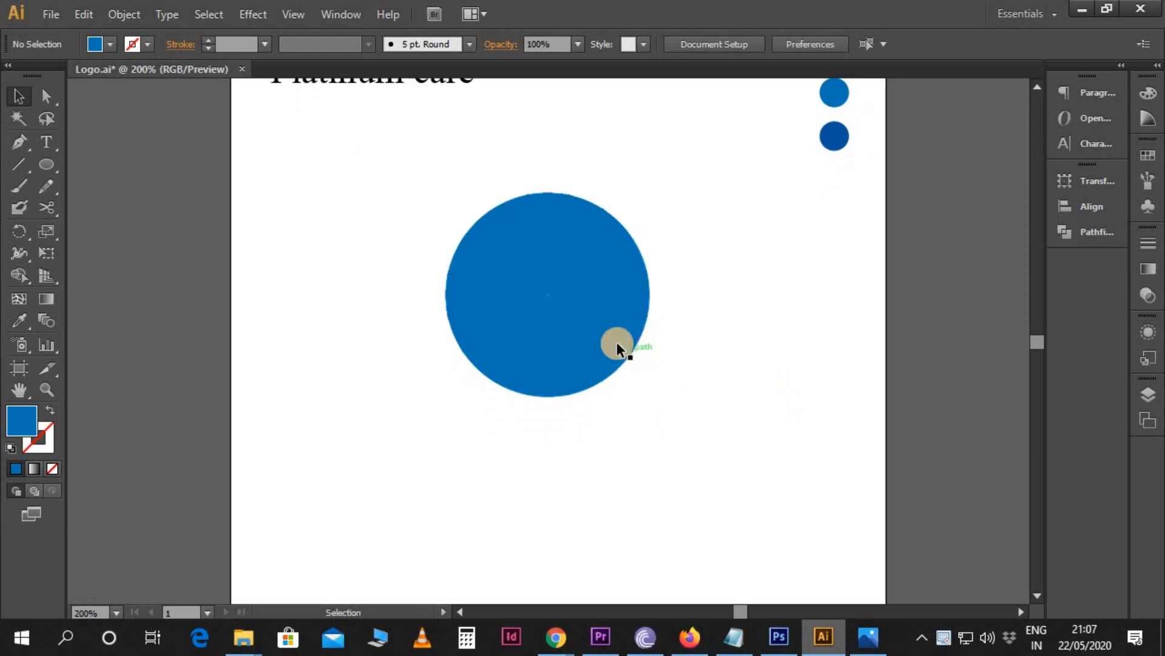
# - Copy the blue circle to the clipboard
pyautogui.click(616, 342)
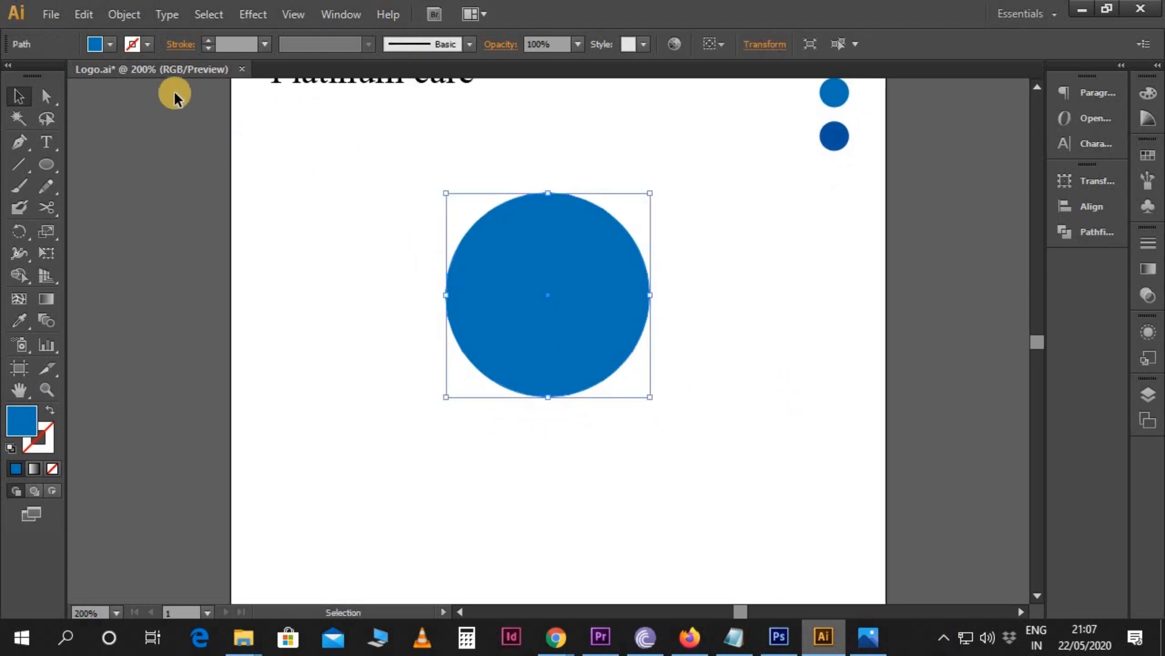
pyautogui.click(88, 17)
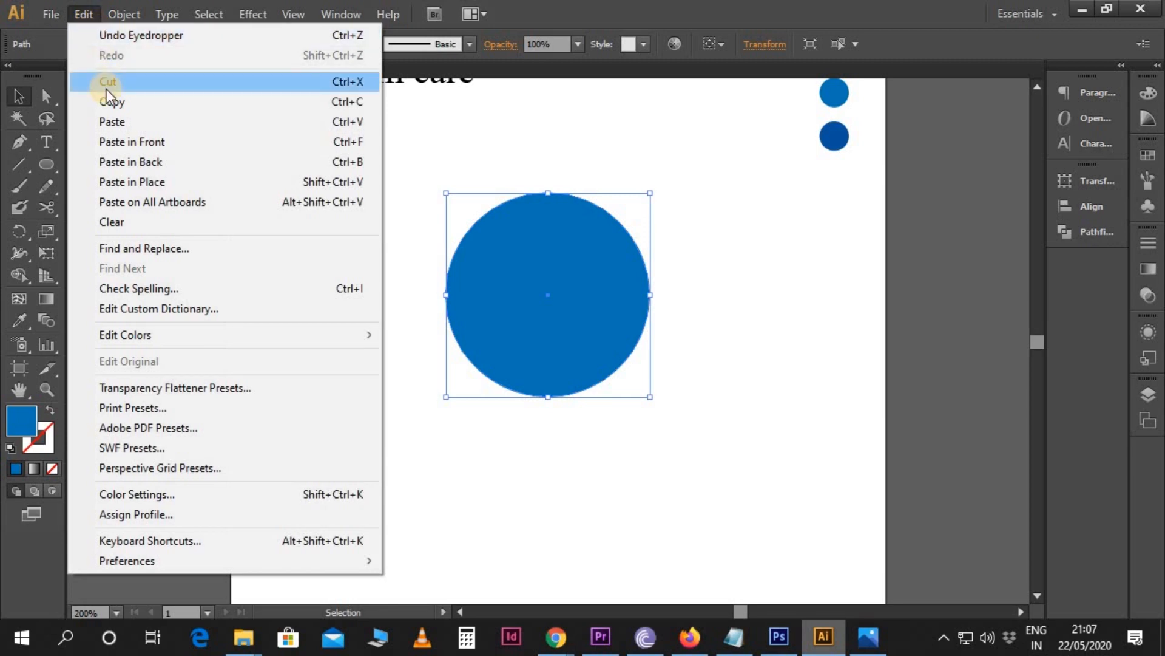
pyautogui.click(112, 107)
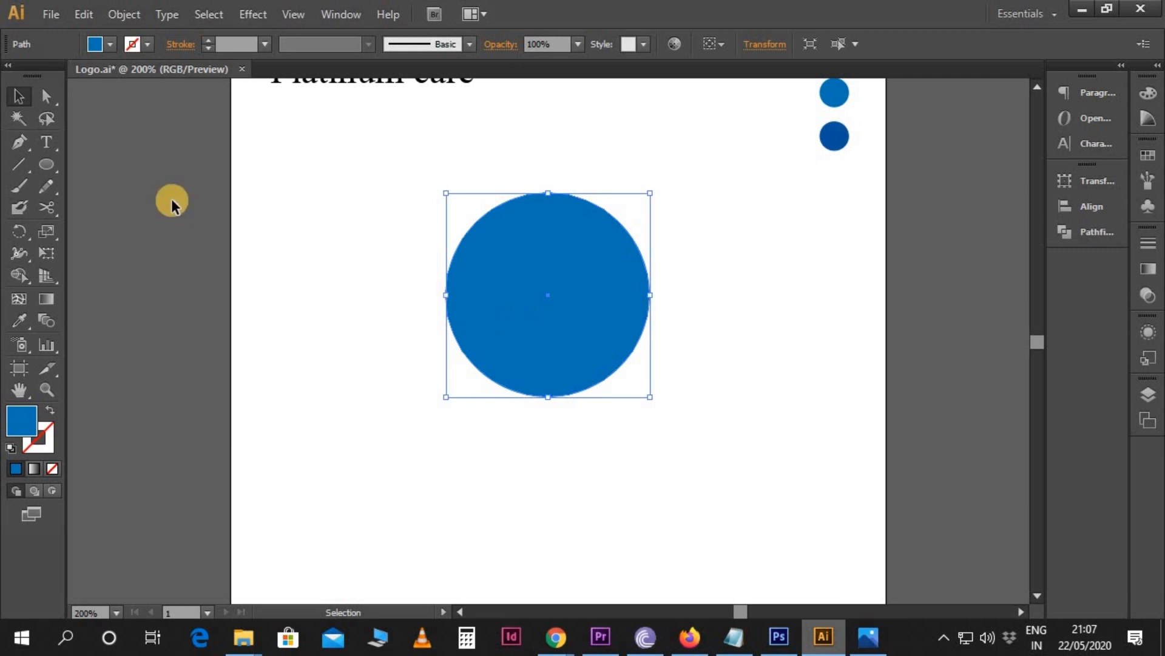
# - Draw a rectangle from the circle's centre that fully covers its lower-right quarter
pyautogui.moveTo(53, 166); pyautogui.dragTo(89, 164)
pyautogui.moveTo(548, 294); pyautogui.dragTo(659, 414)
pyautogui.press('v')
# - Intersect the rectangle with the circle so only the lower-right quarter remains
pyautogui.keyDown('shift'); pyautogui.click(603, 261); pyautogui.keyUp('shift')
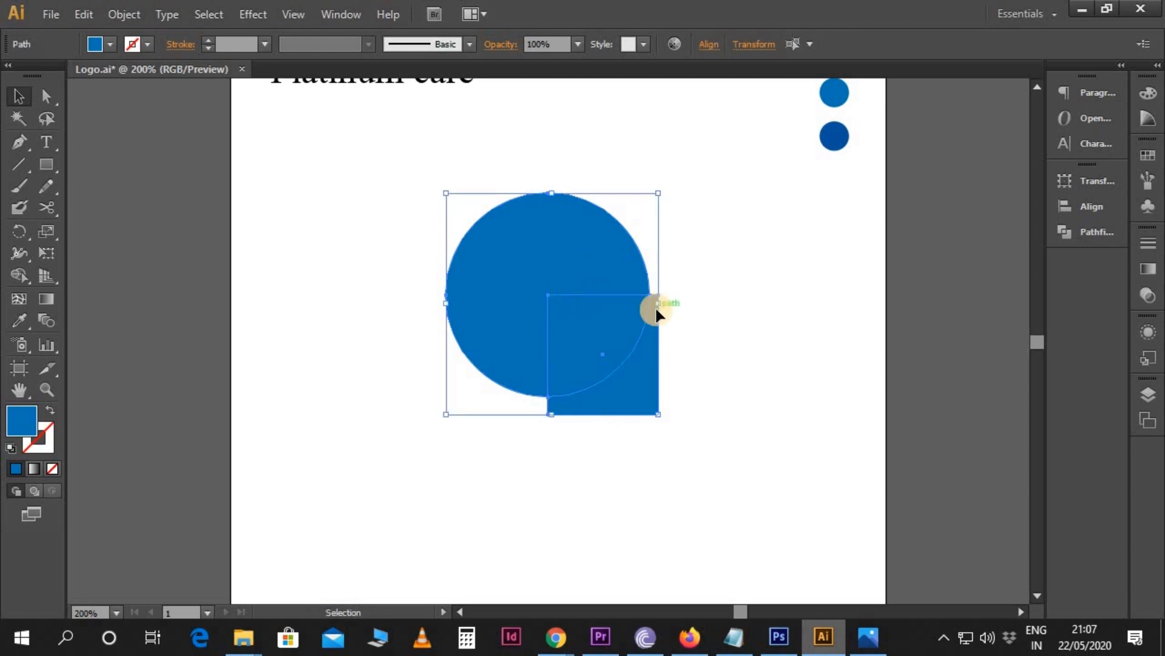
pyautogui.click(1062, 233)
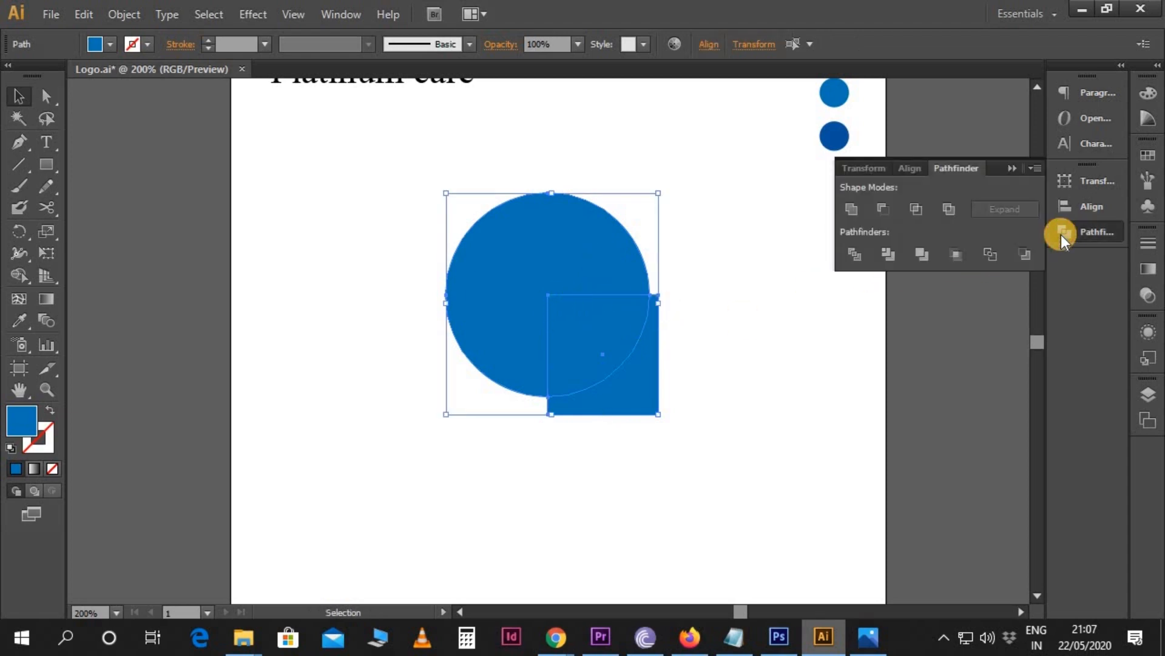
pyautogui.click(917, 209)
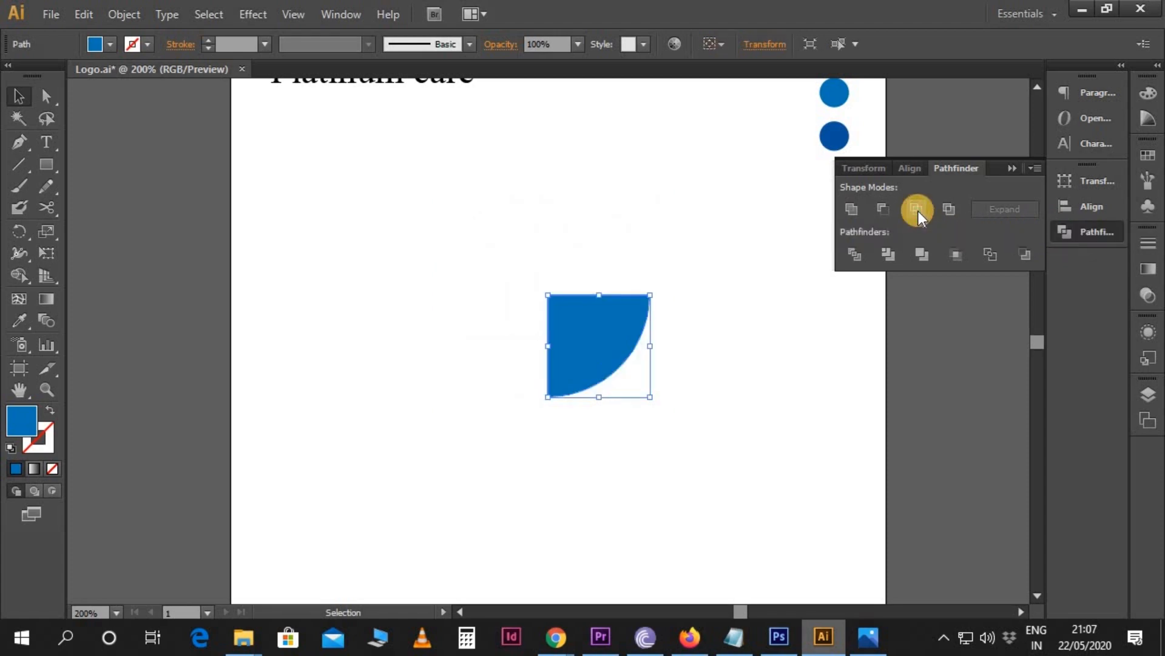
pyautogui.click(1011, 169)
pyautogui.click(748, 324)
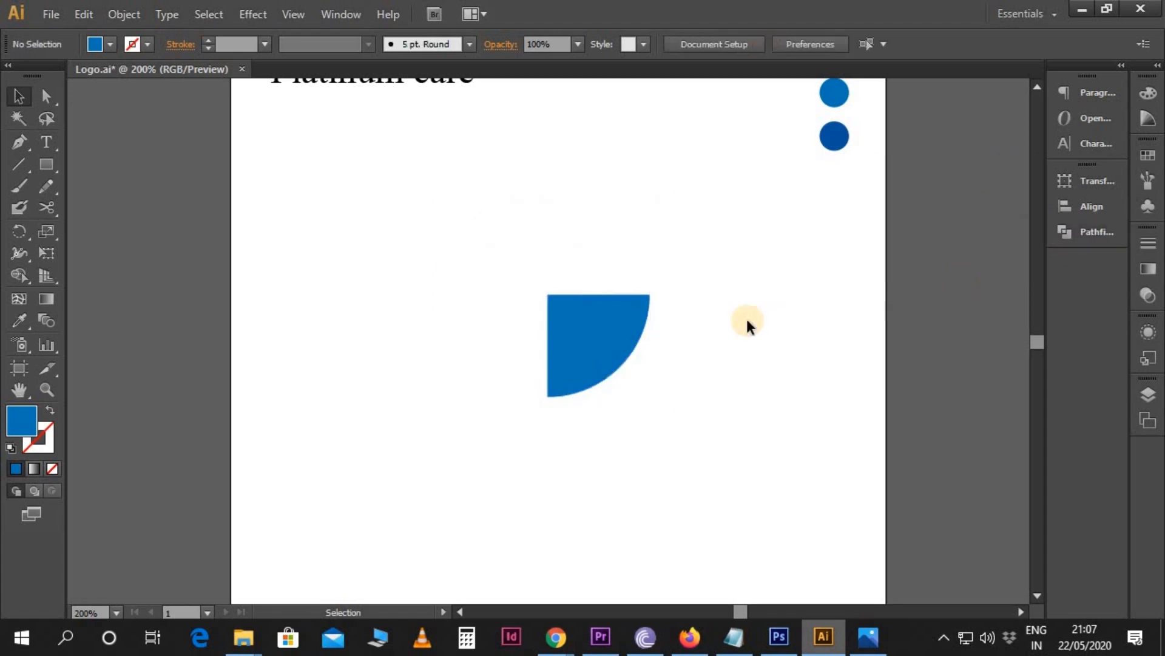
# - Paste the copied full circle in place over the quarter piece
pyautogui.click(590, 345)
pyautogui.scroll(1, 619, 347)
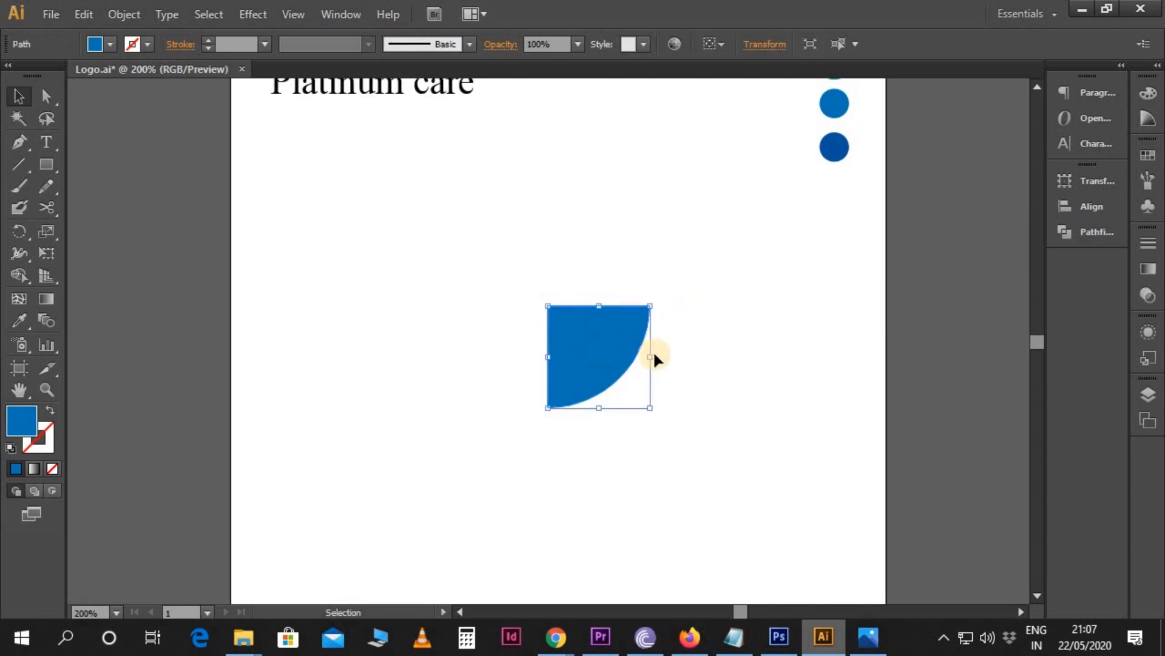
pyautogui.click(725, 360)
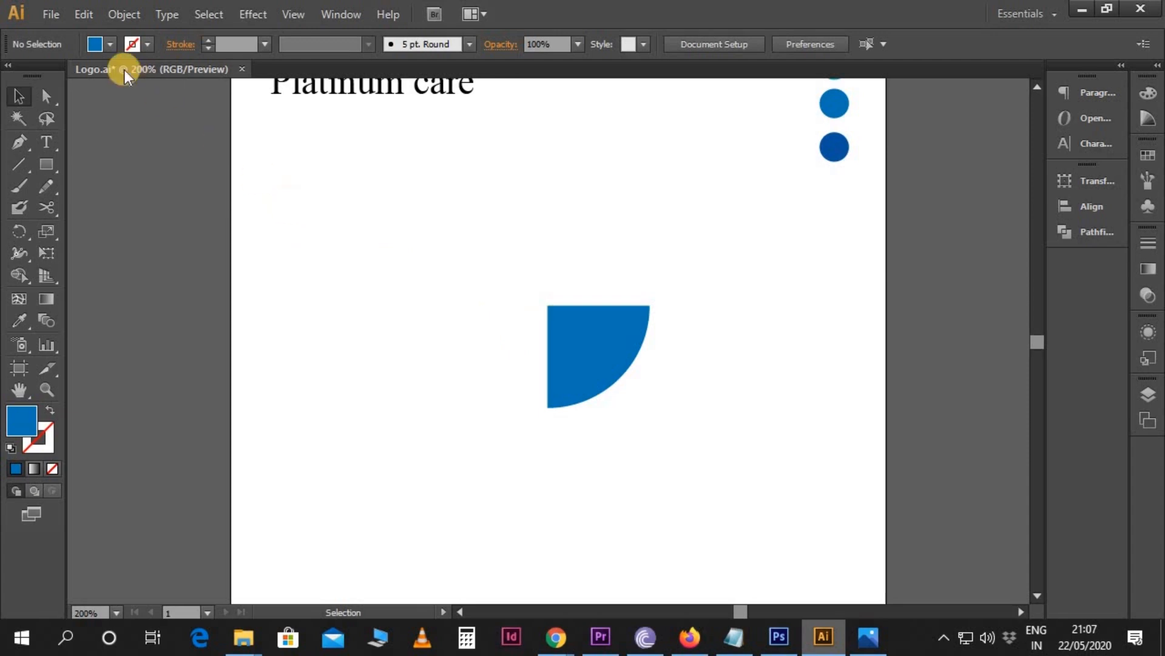
pyautogui.click(89, 13)
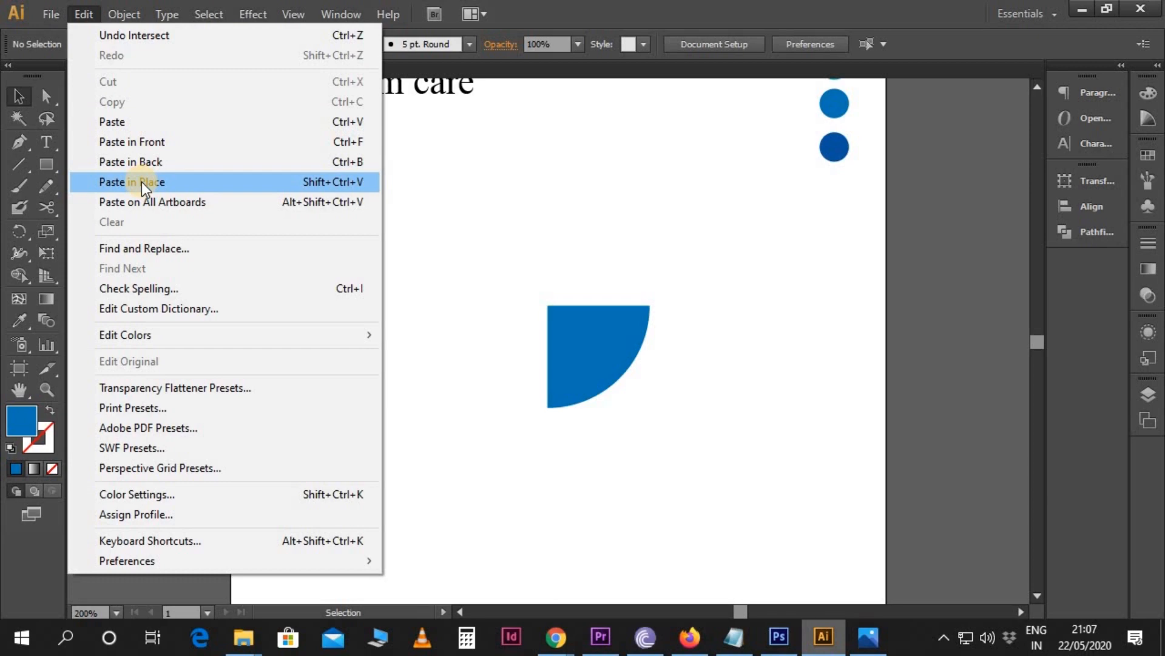
pyautogui.click(322, 182)
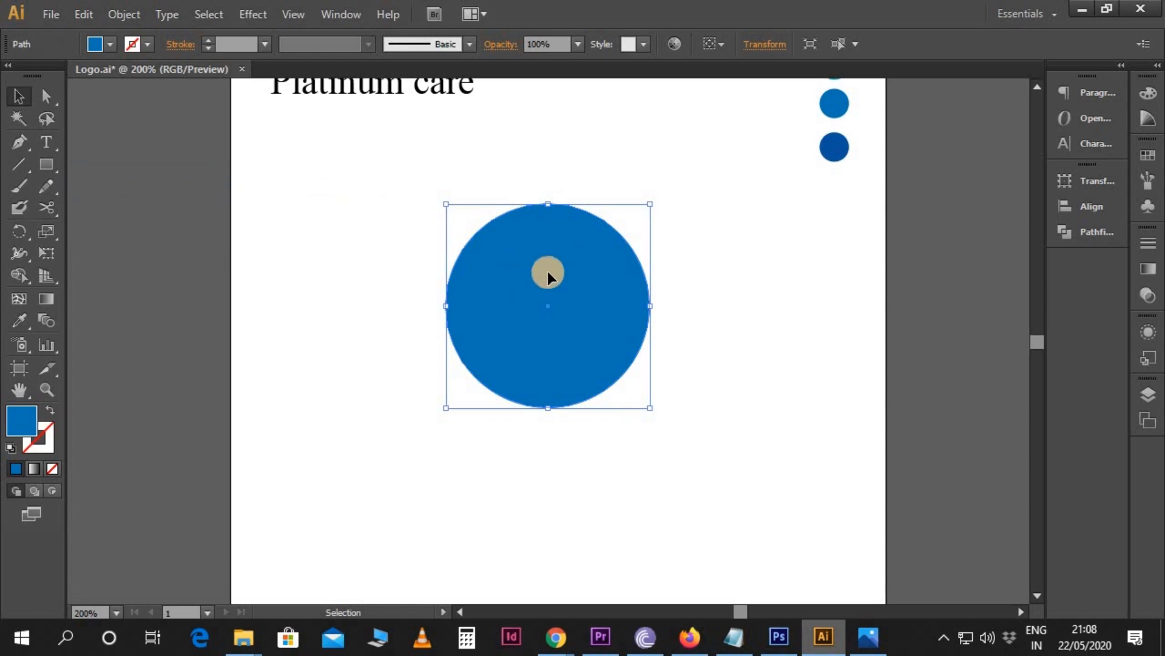
# - Move the pasted circle's path below the quarter piece in the stacking order of Layer 1
pyautogui.click(749, 278)
pyautogui.click(532, 271)
pyautogui.press('F7')
pyautogui.click(967, 405)
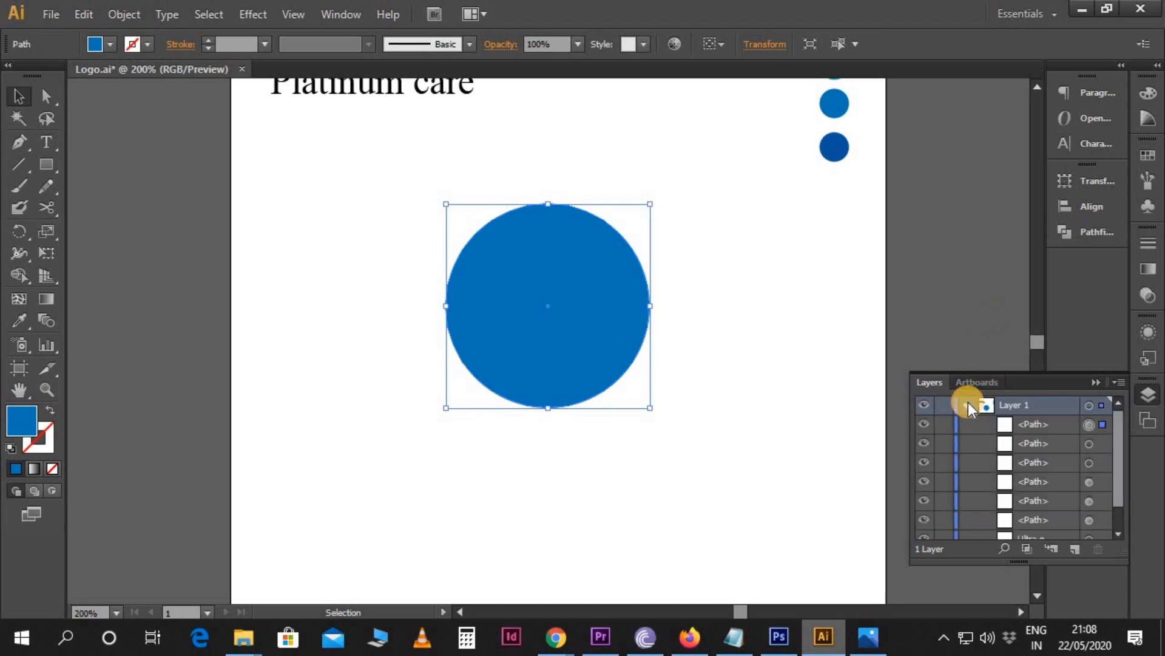
pyautogui.click(1064, 422)
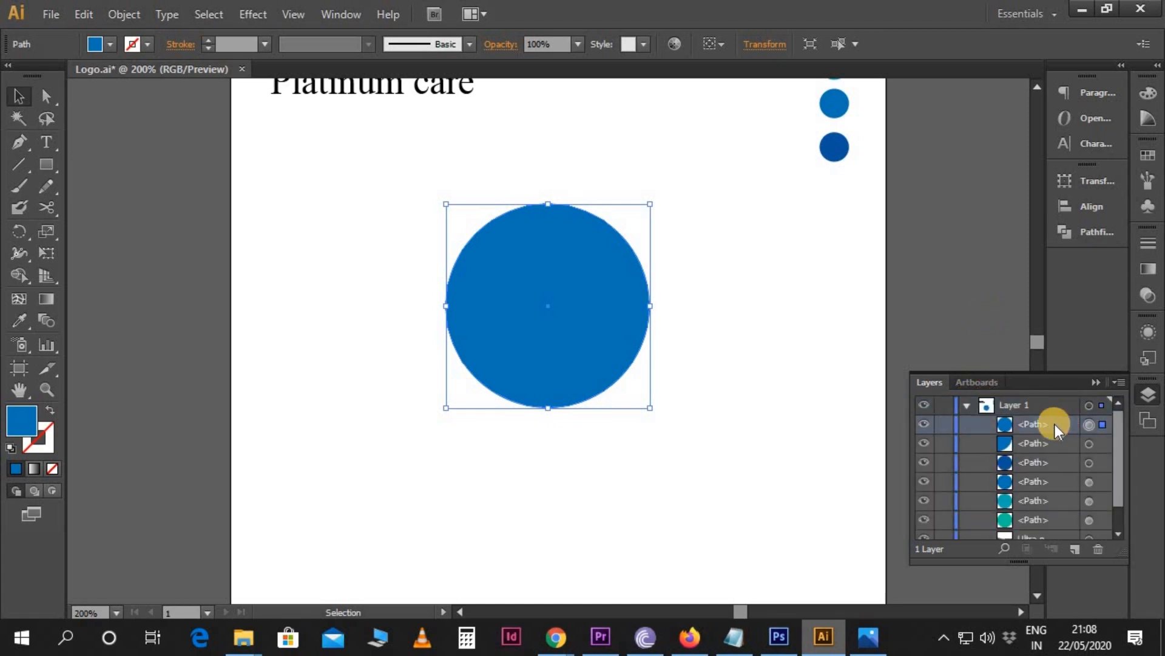
pyautogui.moveTo(1059, 424); pyautogui.dragTo(1059, 452)
pyautogui.click(1093, 383)
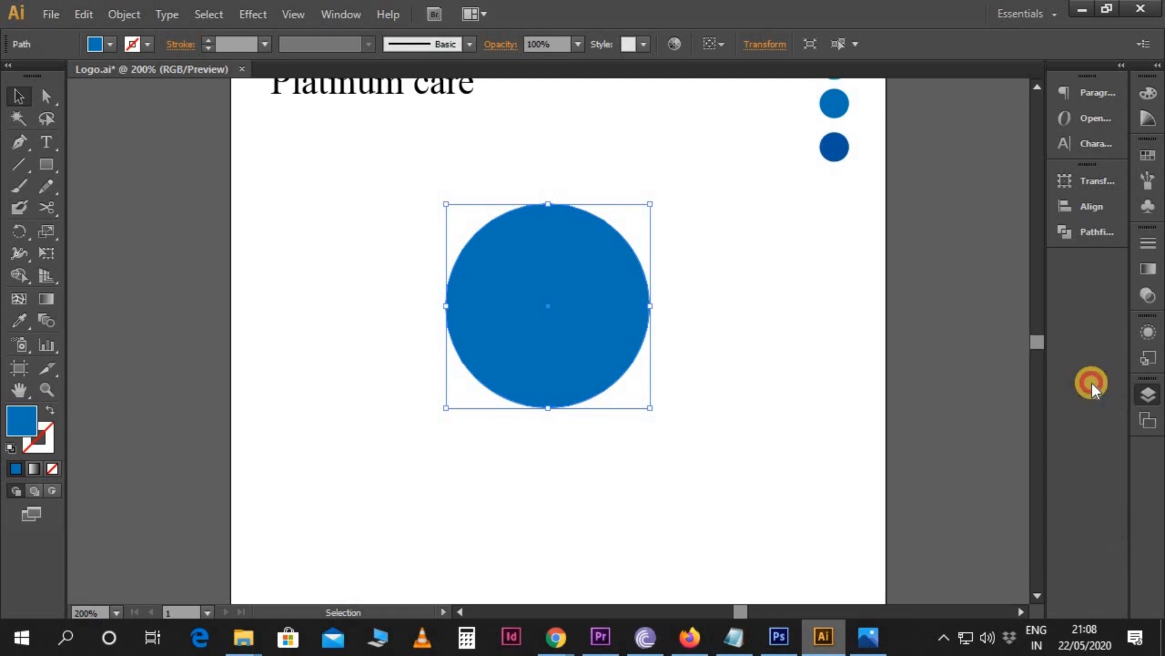
pyautogui.click(745, 354)
# - Fill the full circle behind the quarter with the dark blue sampled from the fourth swatch
pyautogui.click(608, 342)
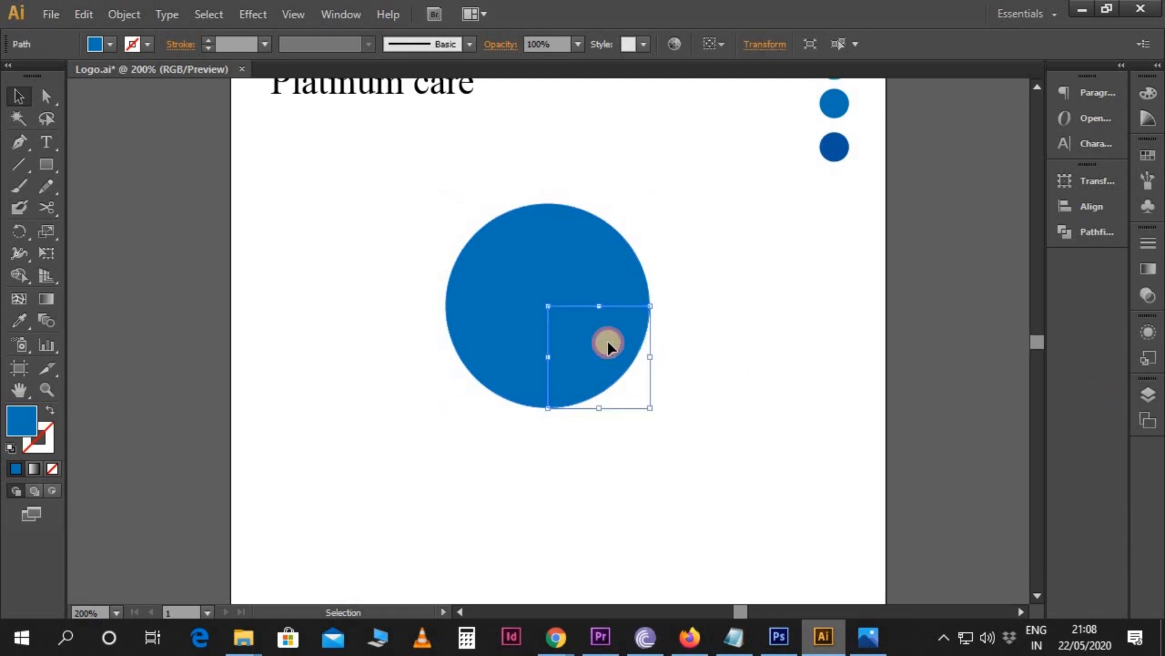
pyautogui.click(536, 282)
pyautogui.scroll(1, 555, 267)
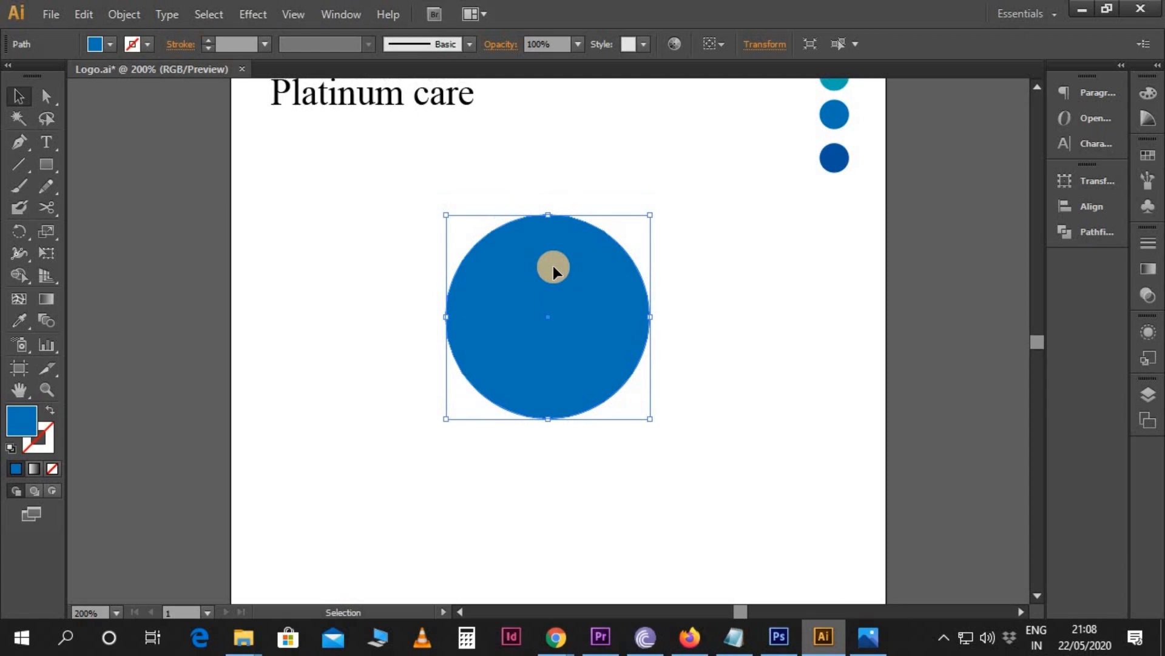
pyautogui.press('i')
pyautogui.click(835, 162)
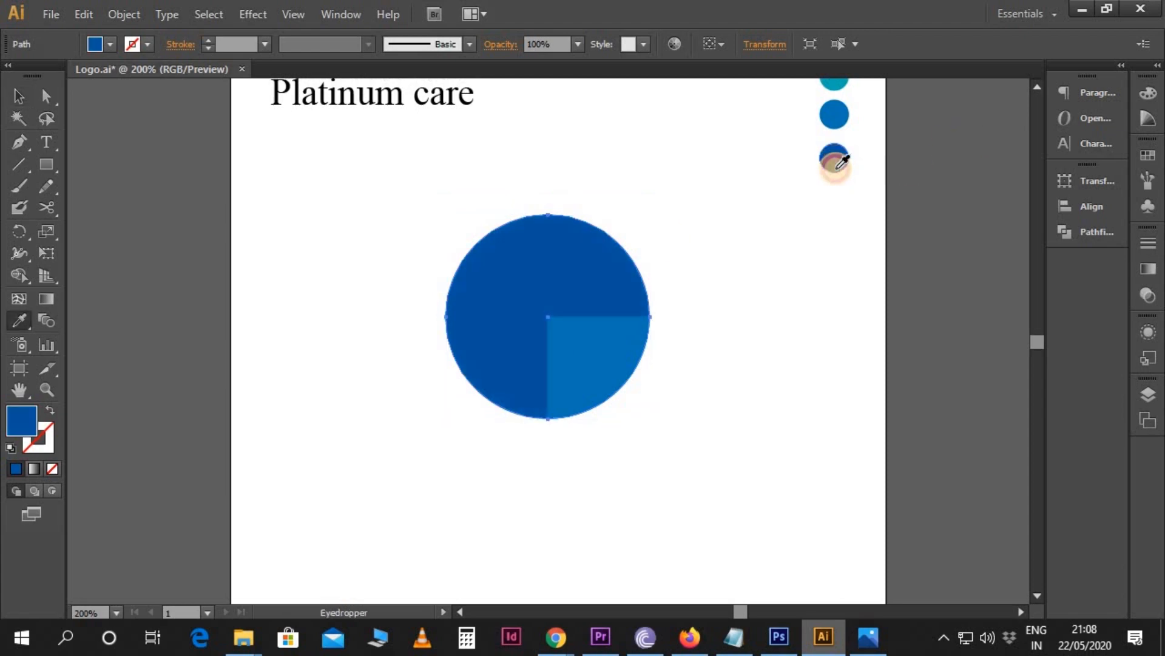
pyautogui.press('v')
pyautogui.click(741, 294)
pyautogui.scroll(-2, 621, 286)
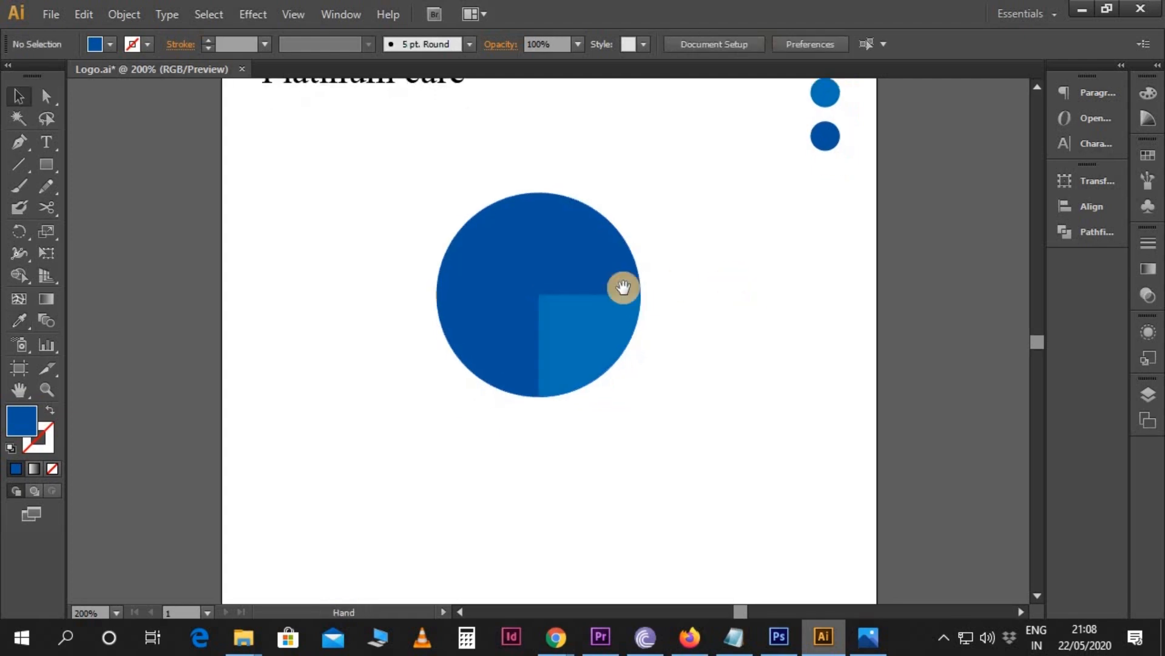
# - Draw a rectangle covering the dark blue circle's upper-right quarter, ending level with the circle's centre
pyautogui.click(585, 260)
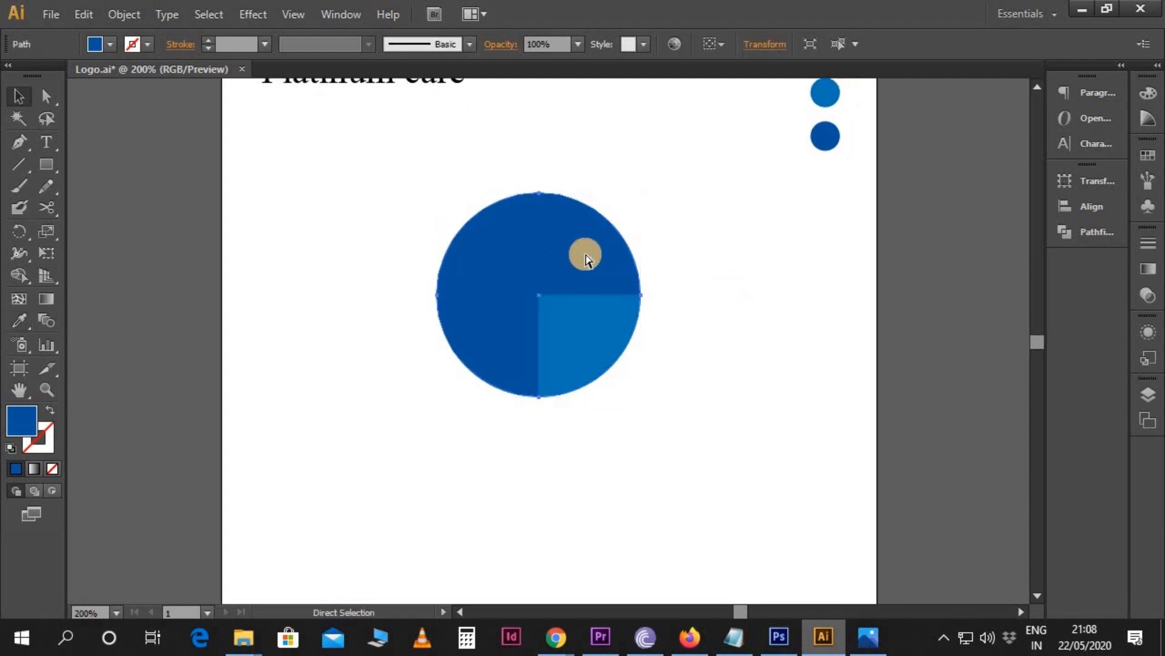
pyautogui.hotkey('ctrl', '=')
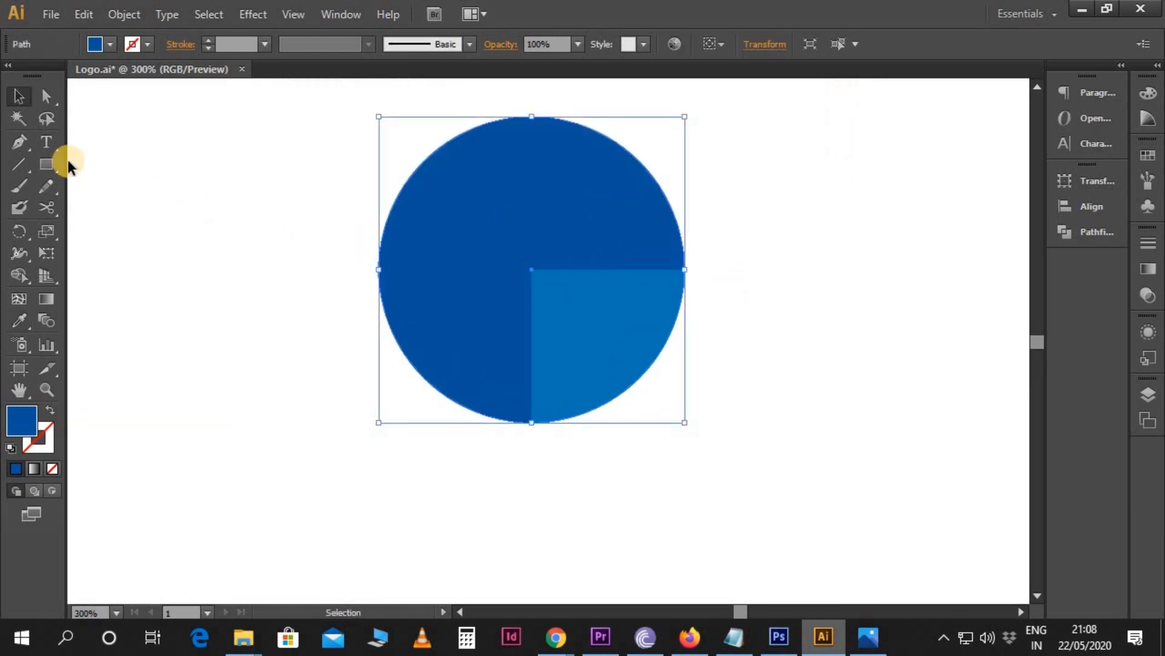
pyautogui.click(46, 164)
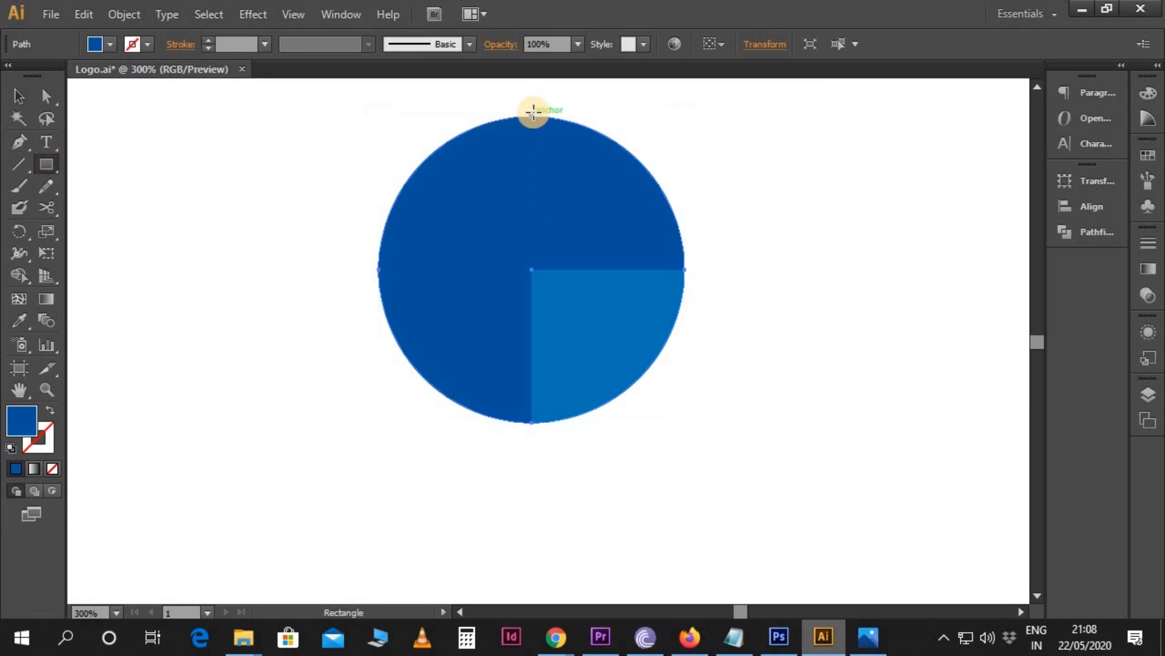
pyautogui.moveTo(532, 109); pyautogui.dragTo(705, 269)
pyautogui.press('v')
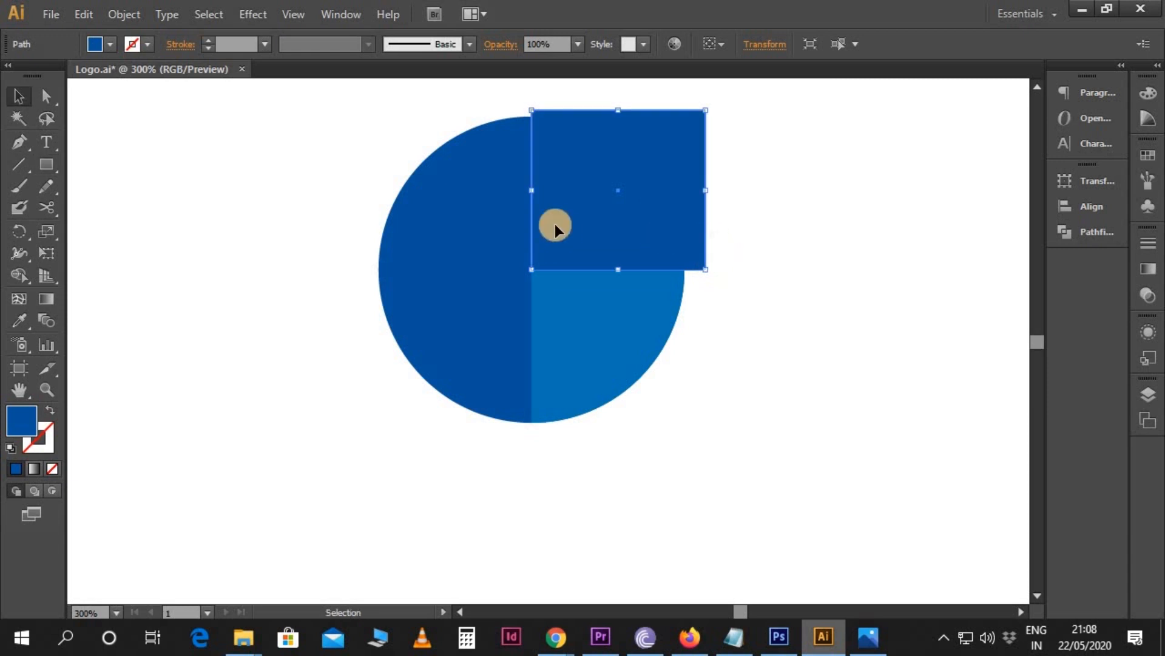
# - Intersect the new rectangle with the dark blue circle, keeping only the upper-right quarter
pyautogui.keyDown('shift'); pyautogui.click(483, 206); pyautogui.keyUp('shift')
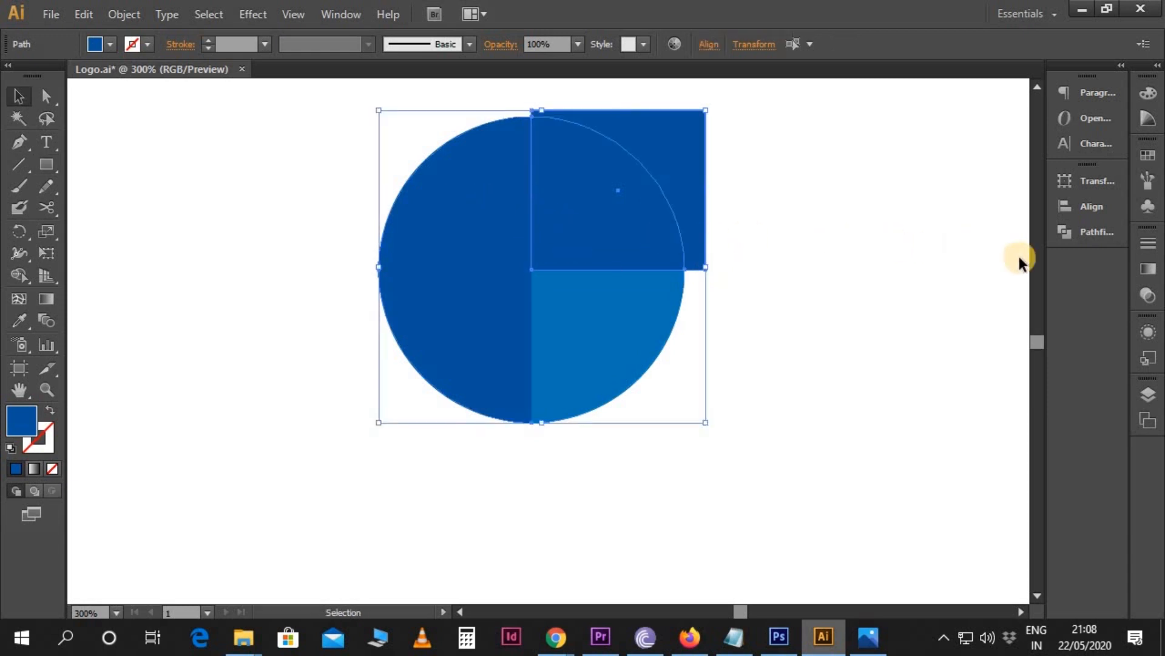
pyautogui.click(1076, 240)
pyautogui.click(917, 211)
pyautogui.click(1011, 169)
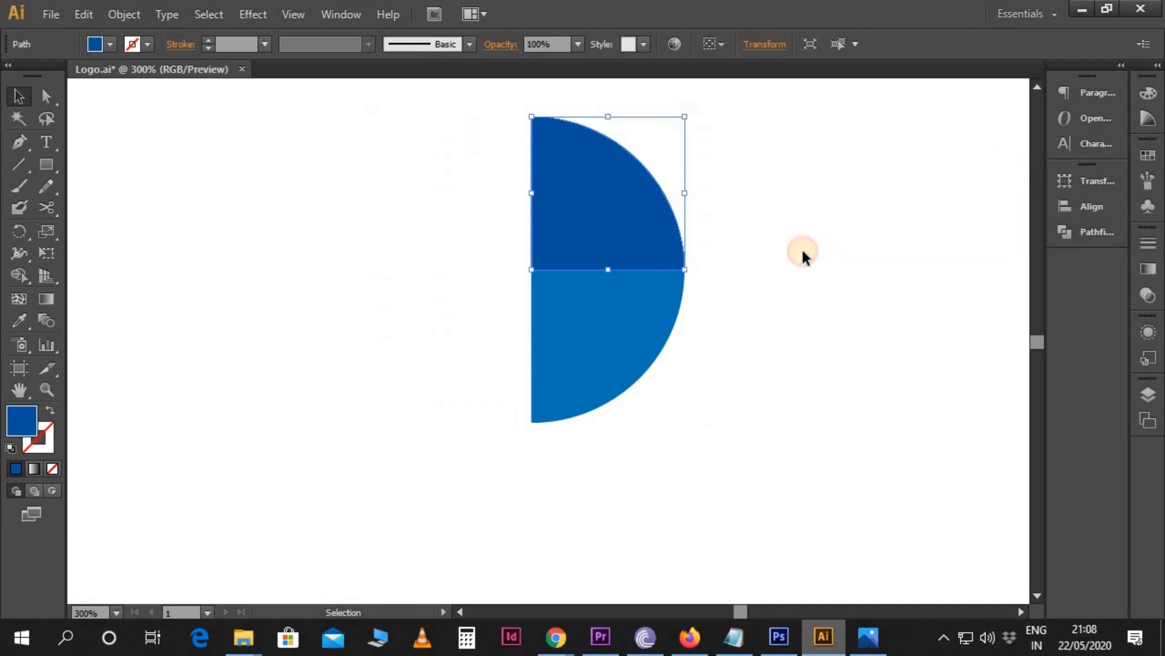
pyautogui.click(802, 249)
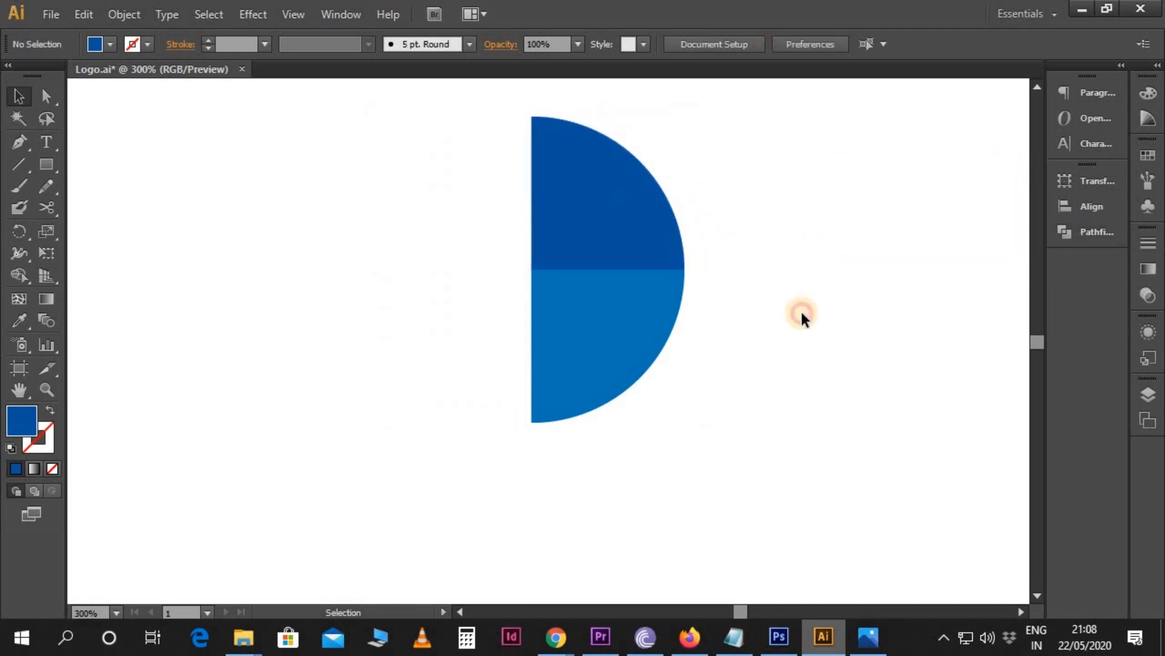
pyautogui.scroll(1, 802, 313)
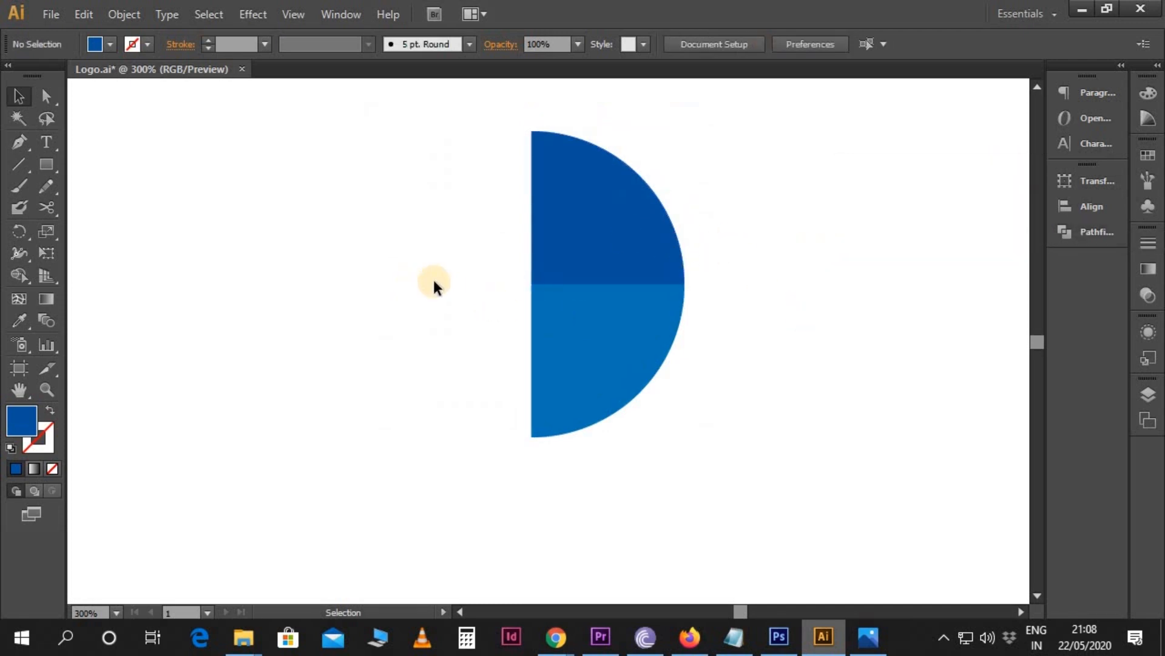
# - Paste the copied circle in place again and fill it with the teal blue sampled from the second swatch
pyautogui.hotkey('ctrl', 'z')
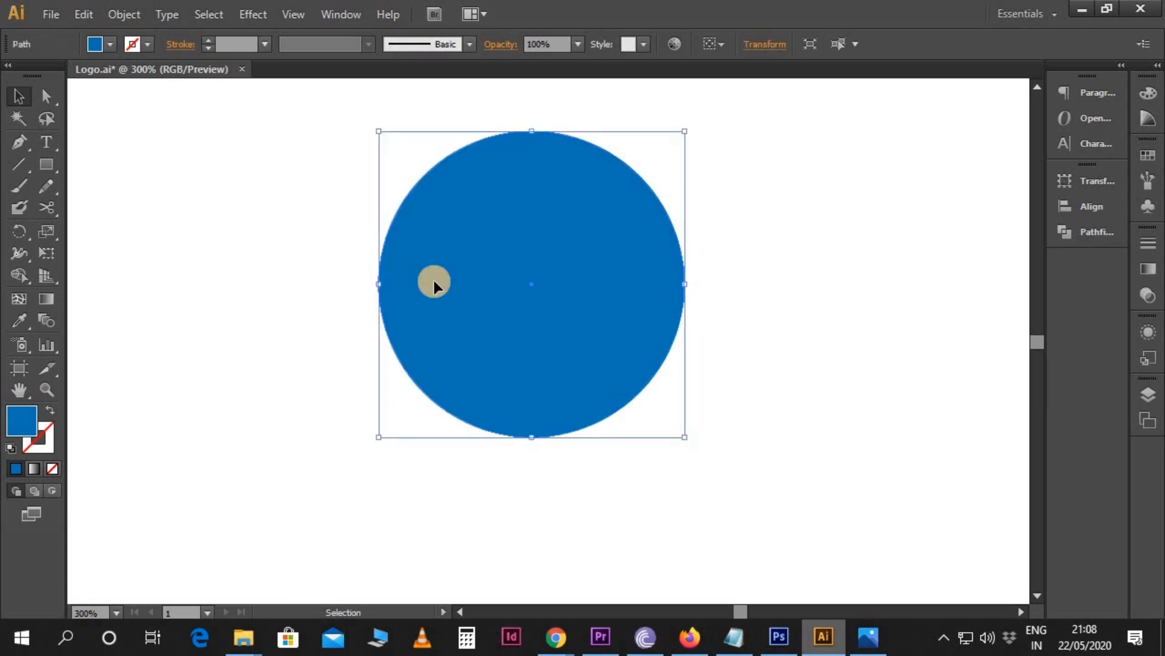
pyautogui.hotkey('ctrl', '-')
pyautogui.scroll(2, 674, 416)
pyautogui.press('i')
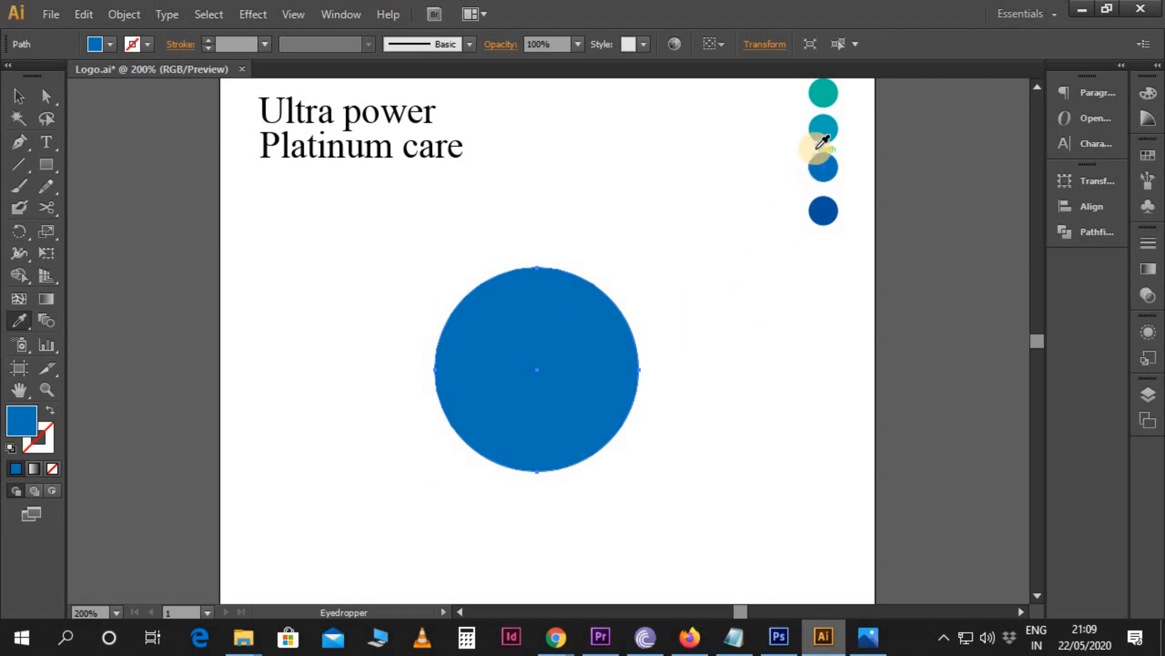
pyautogui.click(824, 131)
# - Arrange the teal blue circle behind the two quarter pieces
pyautogui.press('v')
pyautogui.click(712, 398)
pyautogui.click(568, 374)
pyautogui.hotkey('ctrl', 'z')
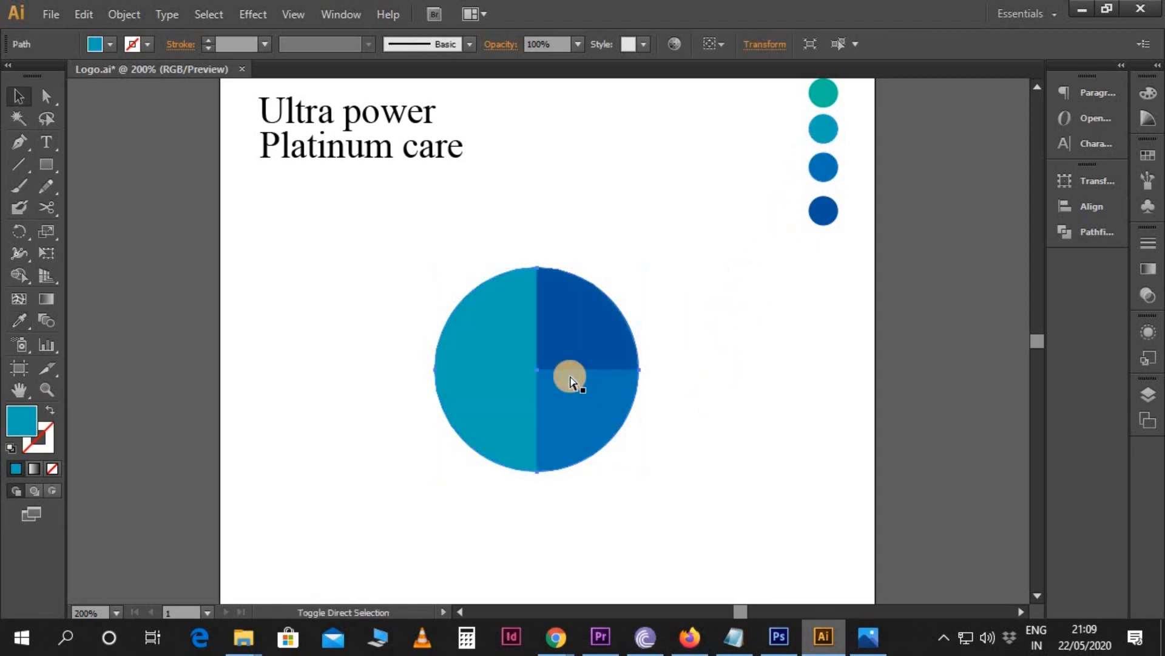
pyautogui.click(736, 402)
pyautogui.scroll(-1, 728, 402)
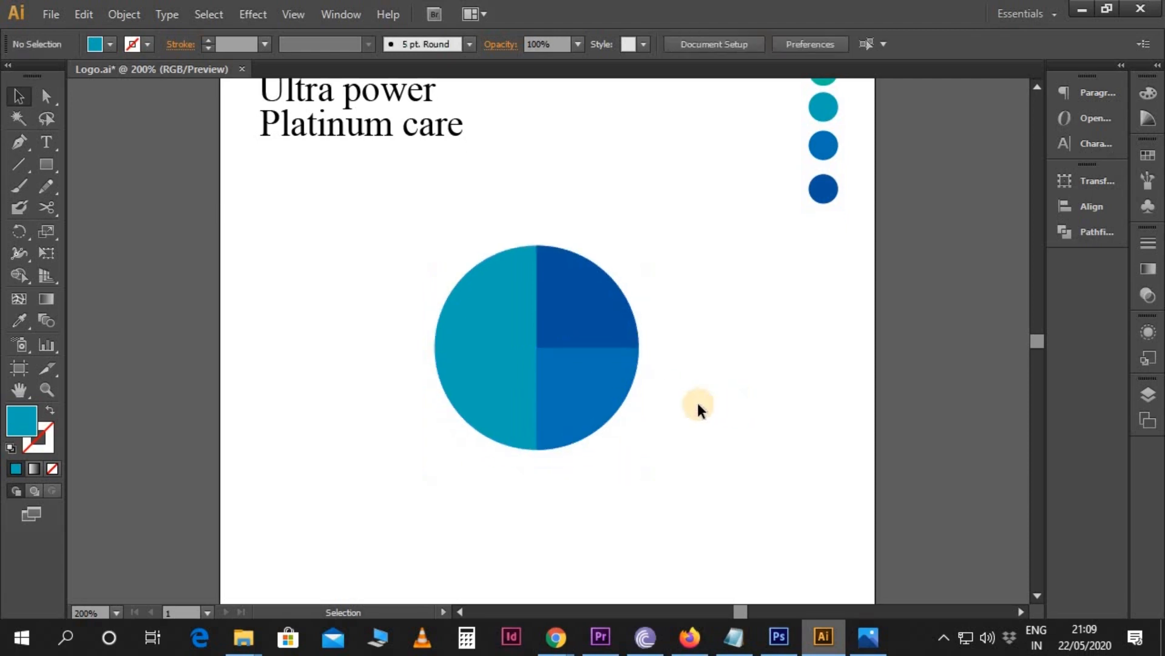
pyautogui.hotkey('ctrl', '+')
pyautogui.scroll(-2, 688, 403)
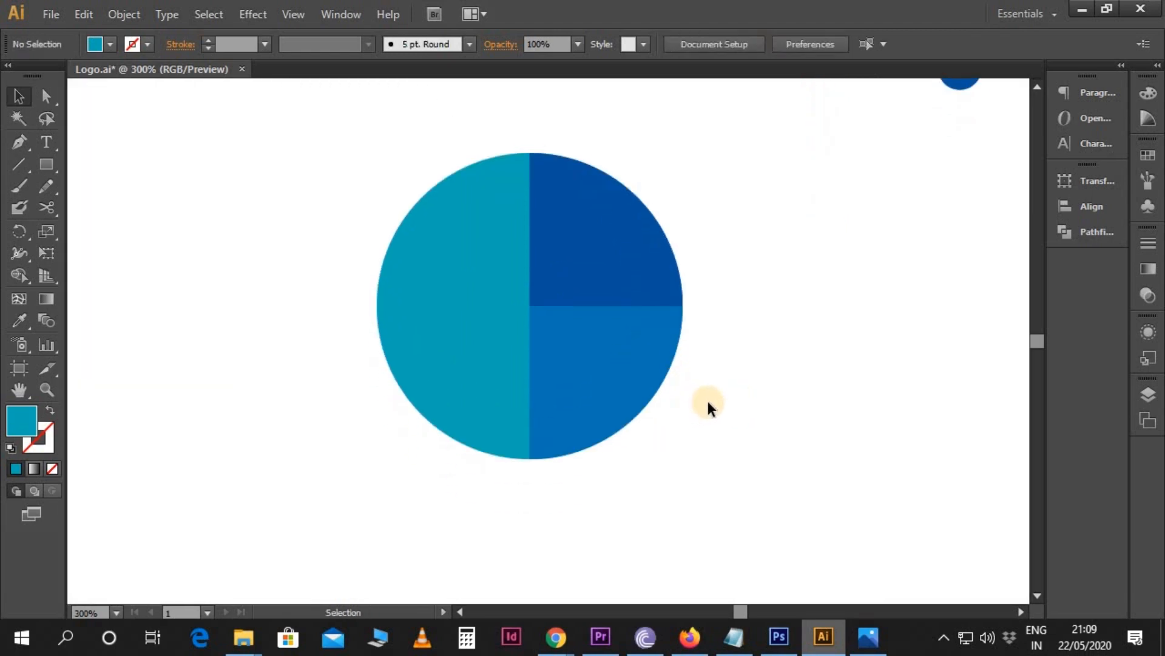
# - Duplicate the teal blue circle diagonally down-left so the copy's upper-right bounding corner meets the original circle's centre
pyautogui.click(439, 344)
pyautogui.scroll(-1, 443, 346)
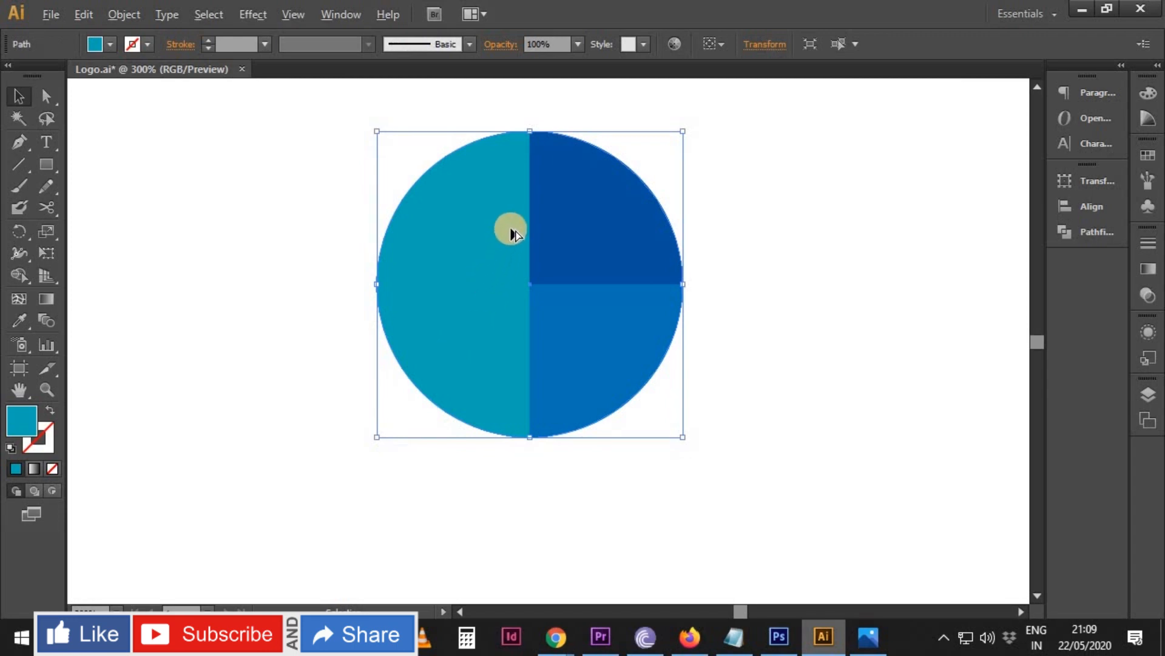
pyautogui.moveTo(508, 232)
pyautogui.mouseDown()
pyautogui.moveTo(416, 363)
pyautogui.moveTo(358, 384)
pyautogui.mouseUp()
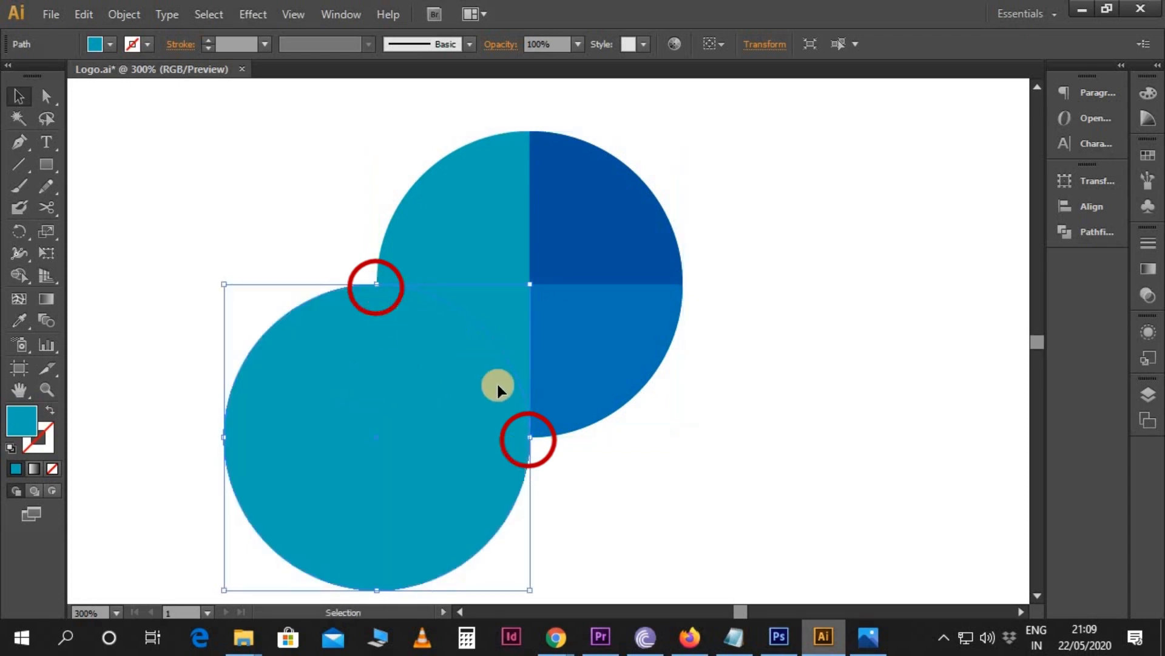
# - Intersect the two overlapping teal blue circles, keeping only the leaf shape in the logo's lower-left quarter
pyautogui.keyDown('shift'); pyautogui.click(484, 243); pyautogui.keyUp('shift')
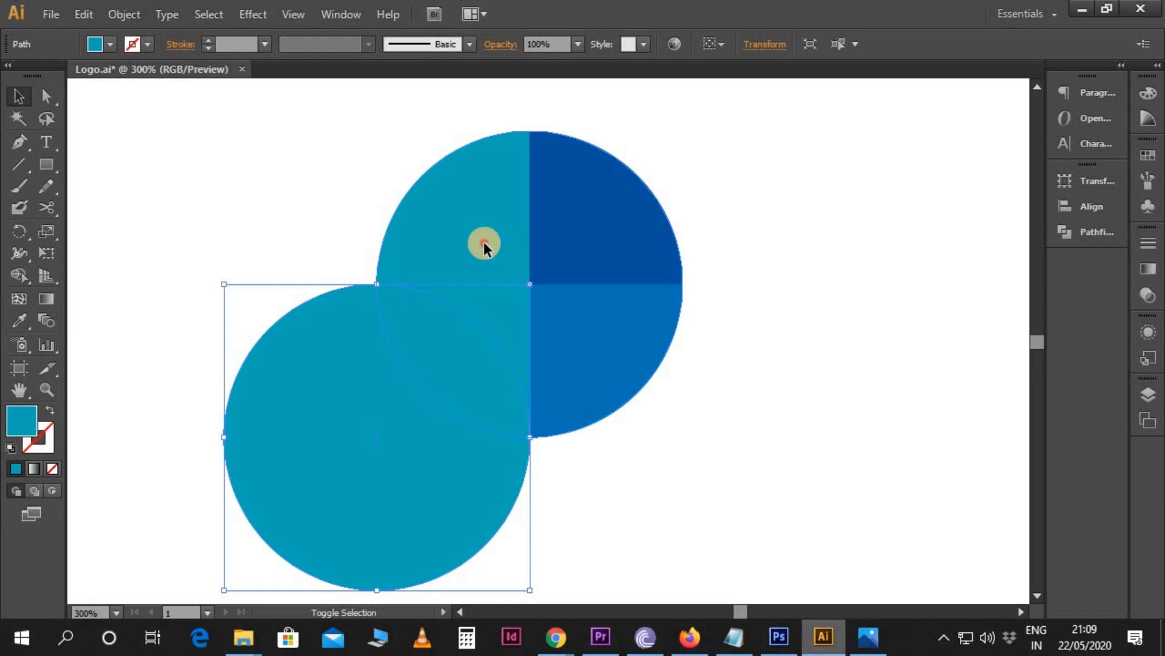
pyautogui.keyDown('shift'); pyautogui.click(469, 265); pyautogui.keyUp('shift')
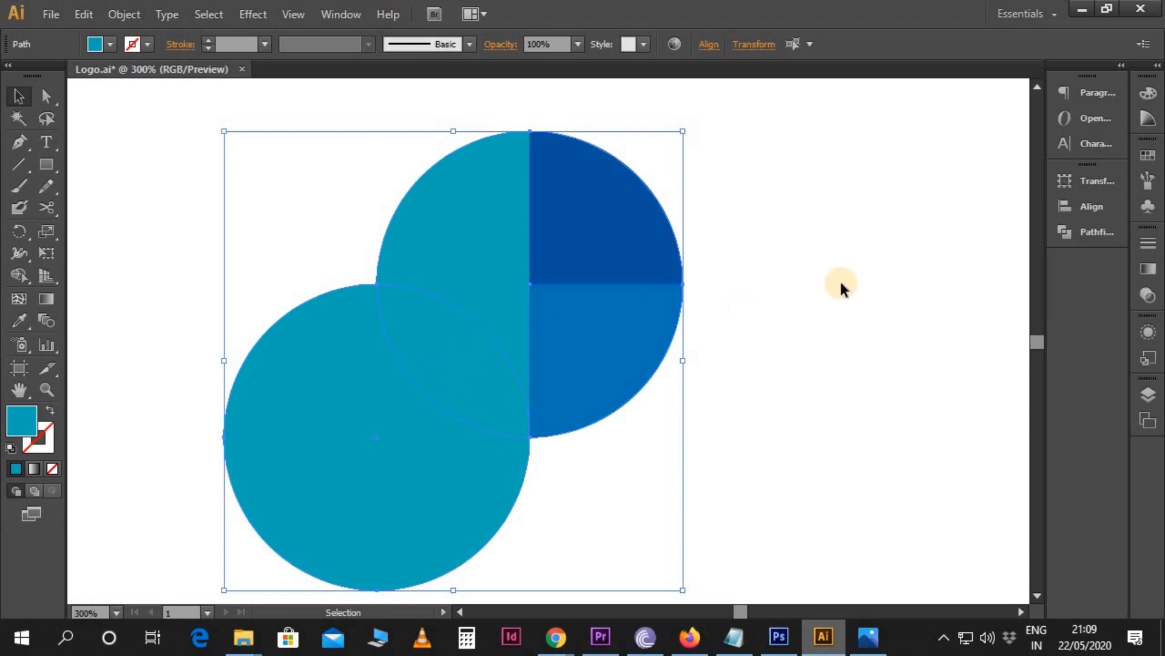
pyautogui.click(1066, 238)
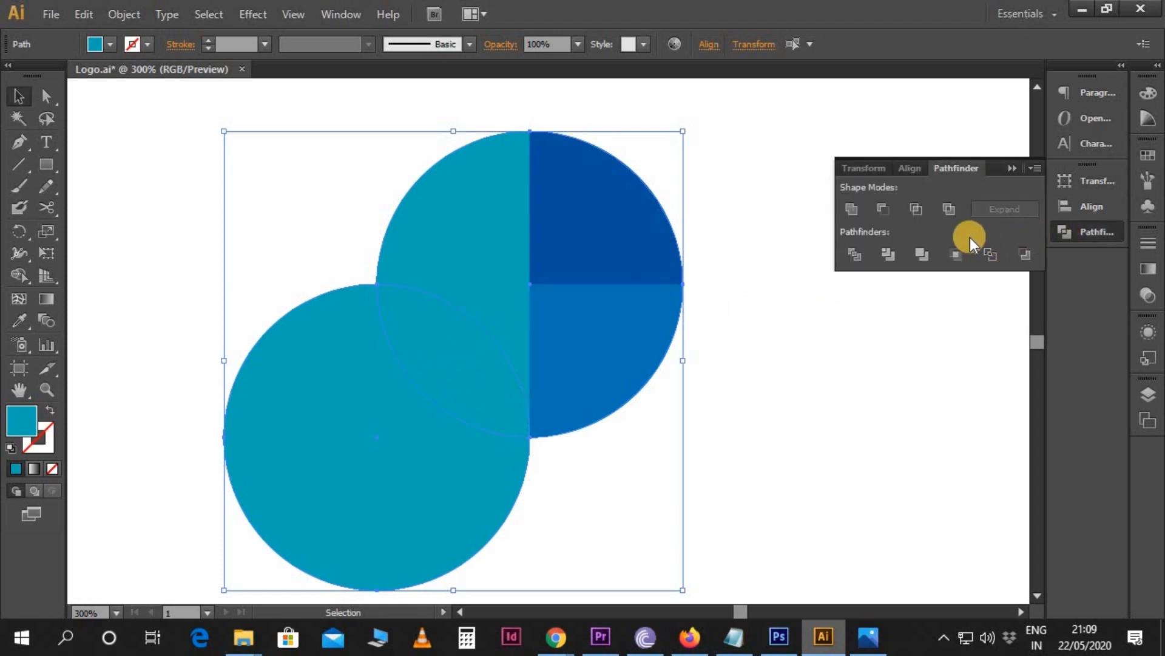
pyautogui.click(916, 209)
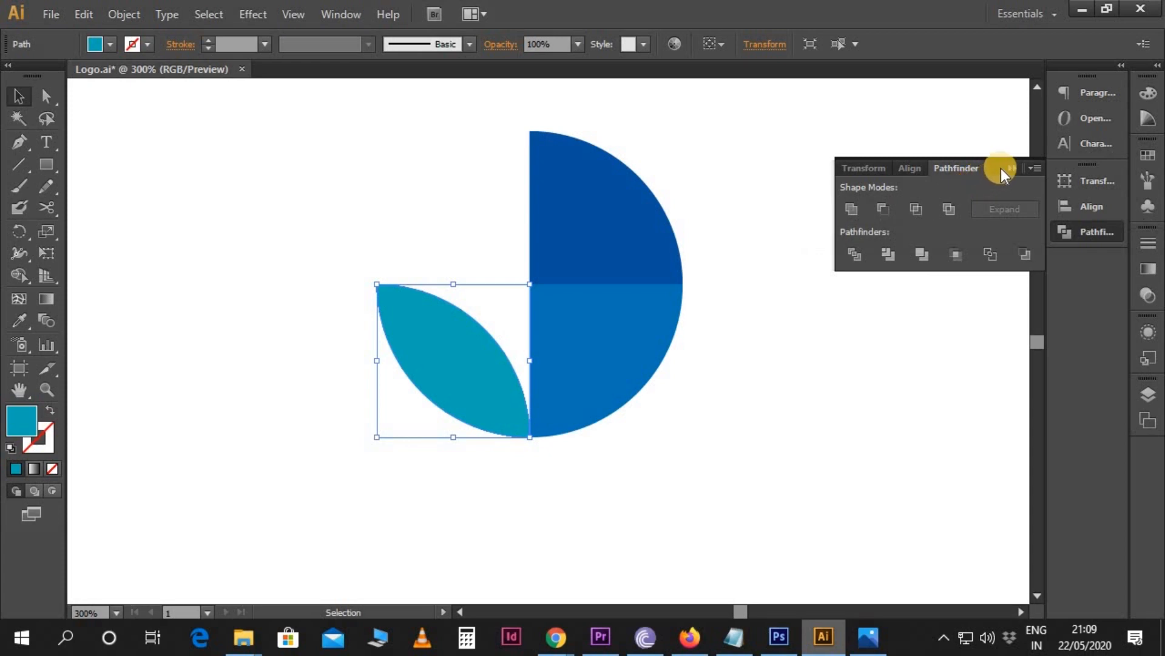
pyautogui.click(1007, 168)
pyautogui.click(699, 346)
pyautogui.scroll(2, 752, 401)
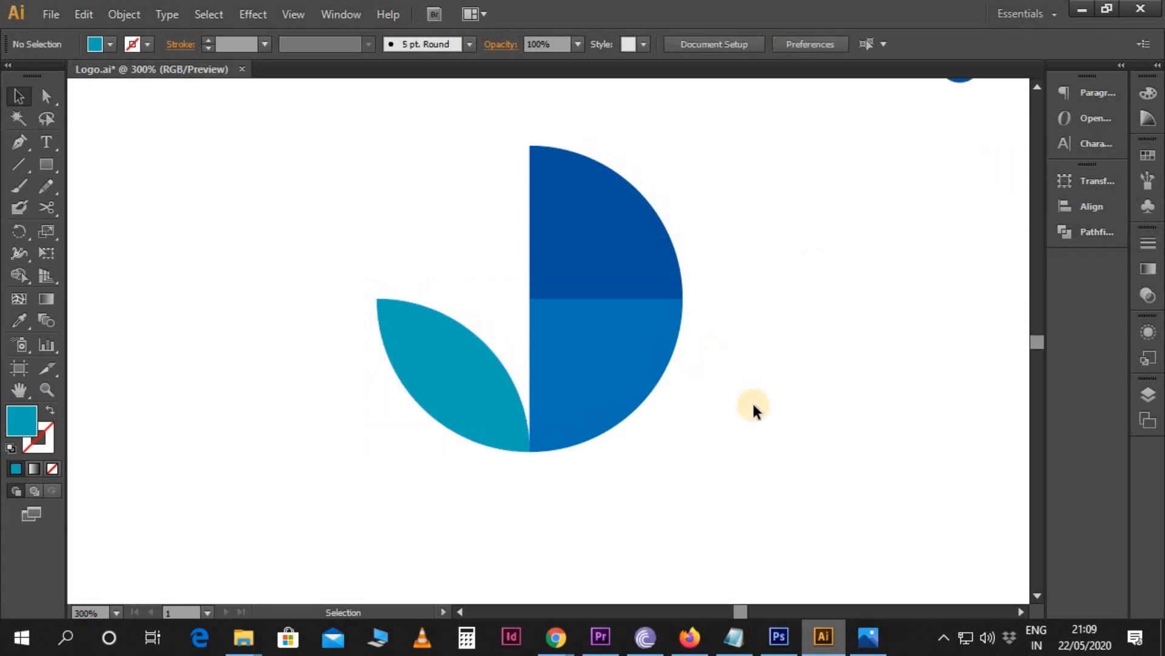
pyautogui.scroll(1, 752, 405)
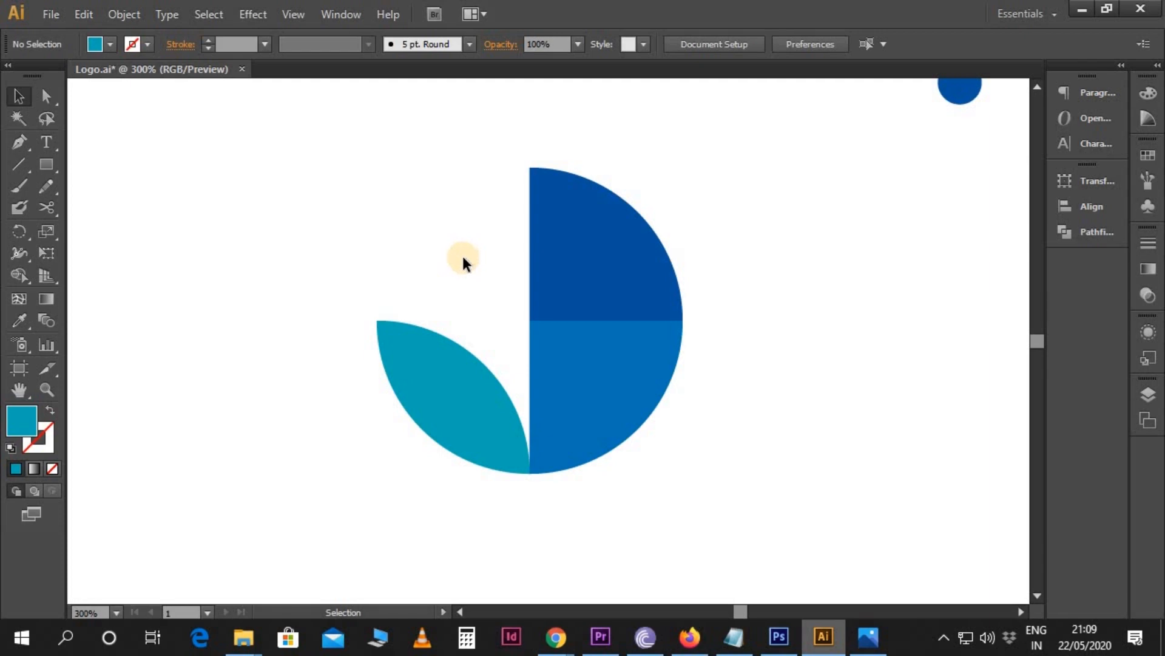
# - Paste the copied circle in place behind the other pieces and fill it with the green sampled from the first swatch
pyautogui.hotkey('ctrl', 'z')
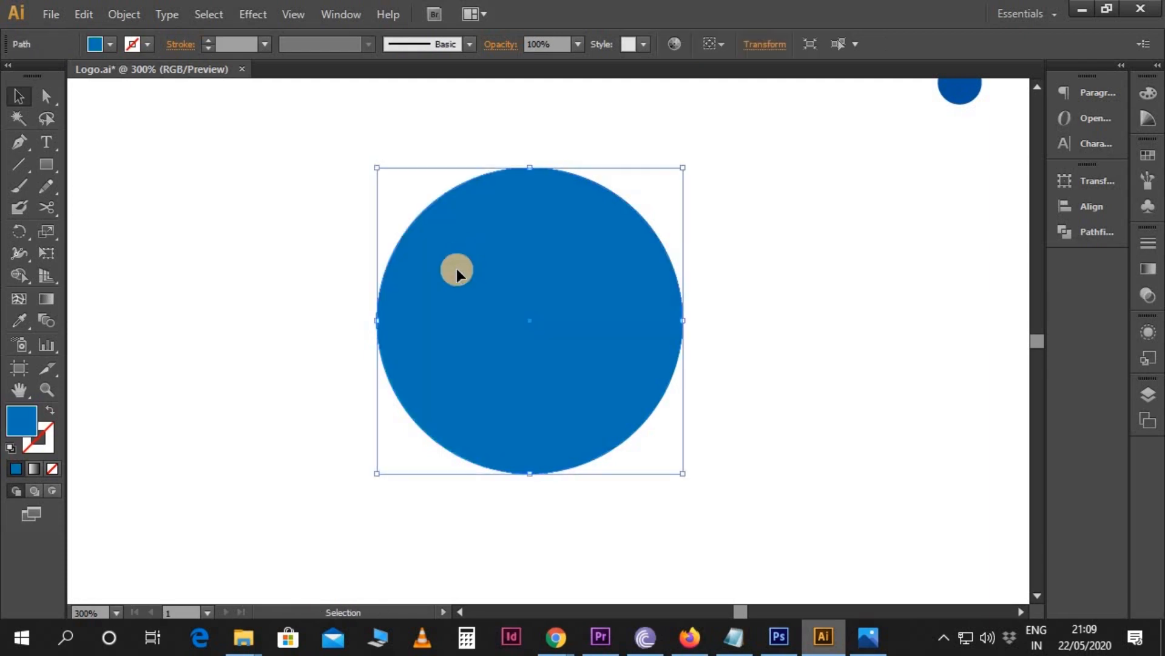
pyautogui.hotkey('ctrl', 'shift', 'z')
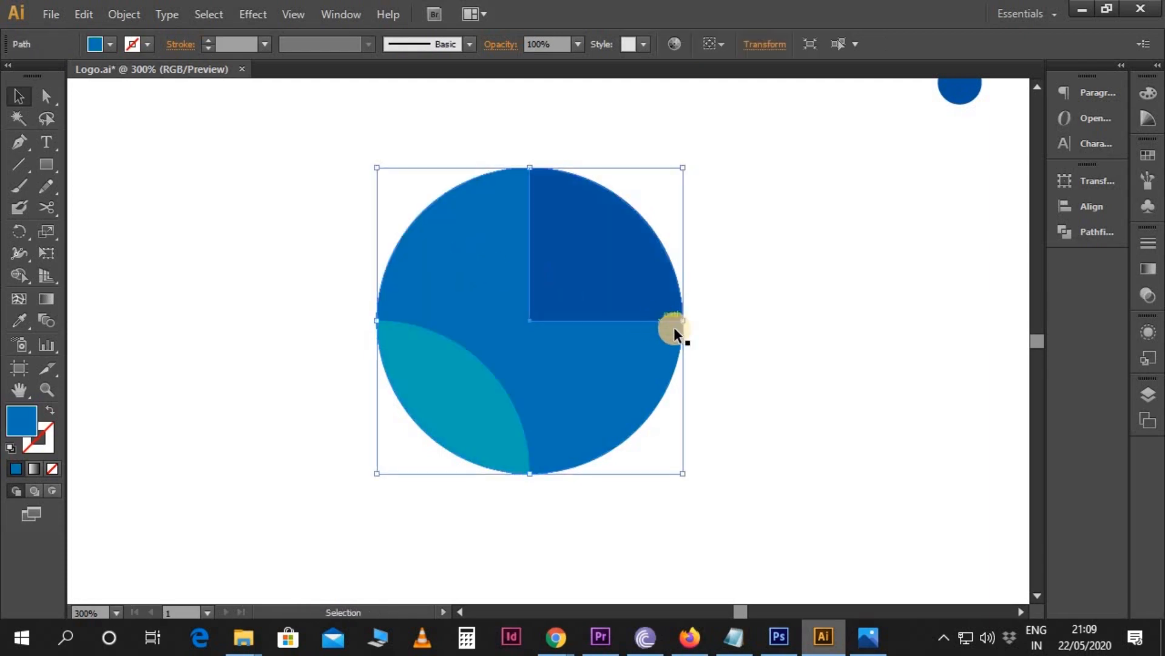
pyautogui.scroll(10, 674, 327)
pyautogui.hscroll(2, 820, 171)
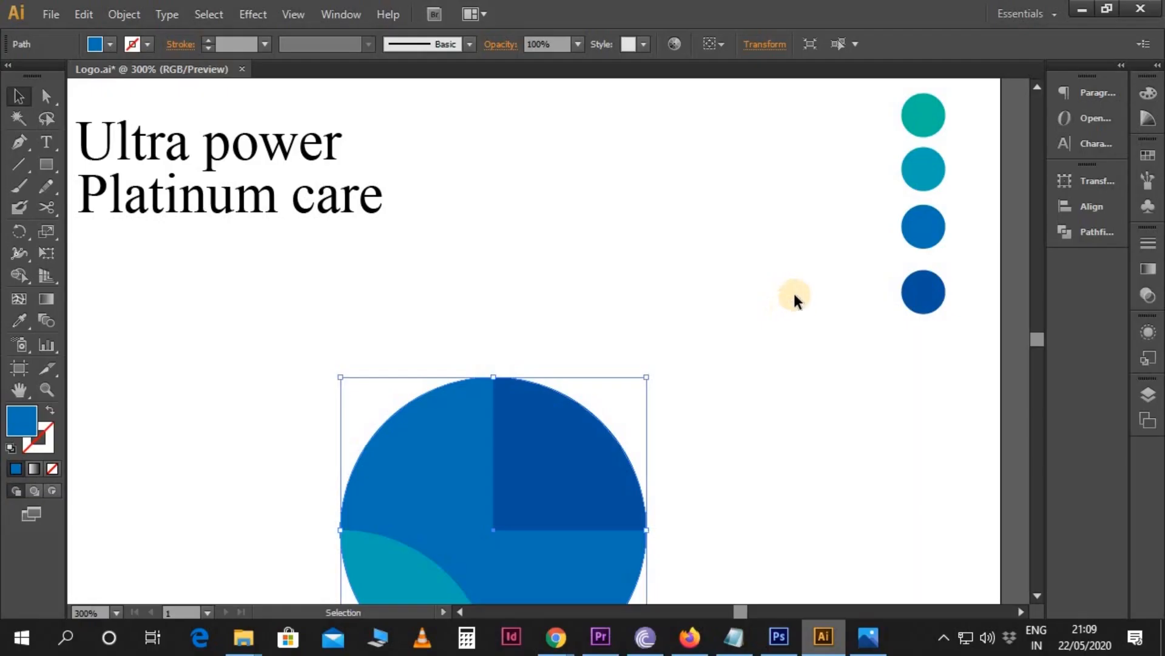
pyautogui.press('i')
pyautogui.click(916, 119)
pyautogui.scroll(-3, 722, 291)
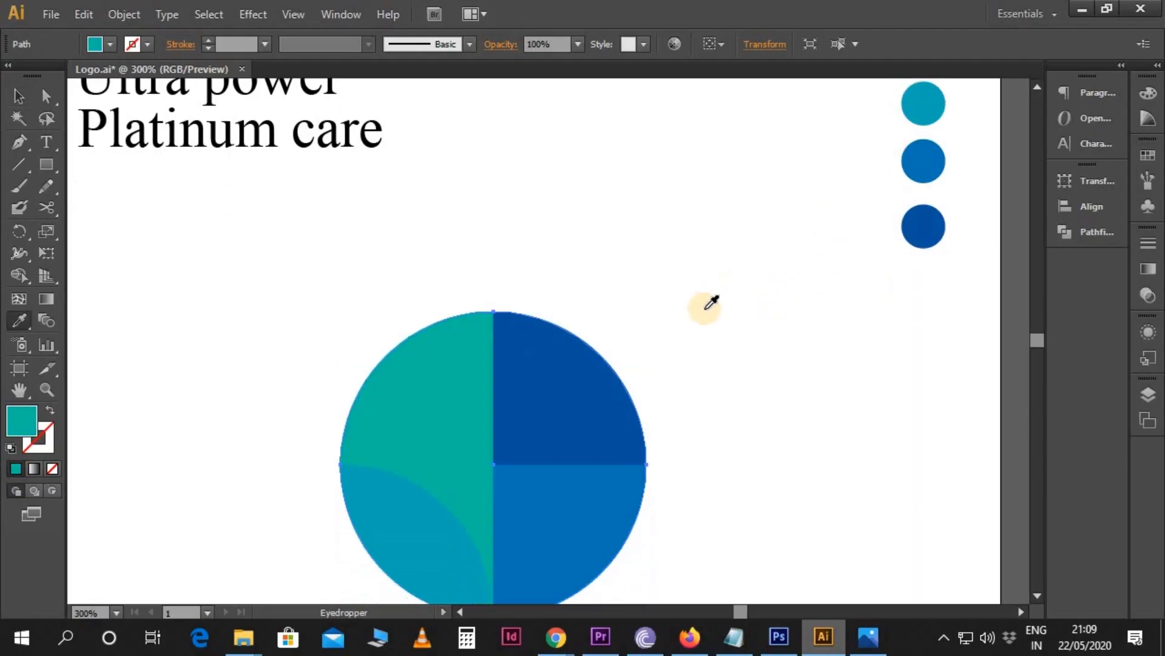
pyautogui.scroll(-3, 704, 309)
pyautogui.press('v')
pyautogui.click(753, 358)
# - Duplicate the green circle diagonally up-left so the copy's lower-right bounding corner meets the original circle's centre
pyautogui.press('space')
pyautogui.moveTo(736, 419); pyautogui.dragTo(761, 379)
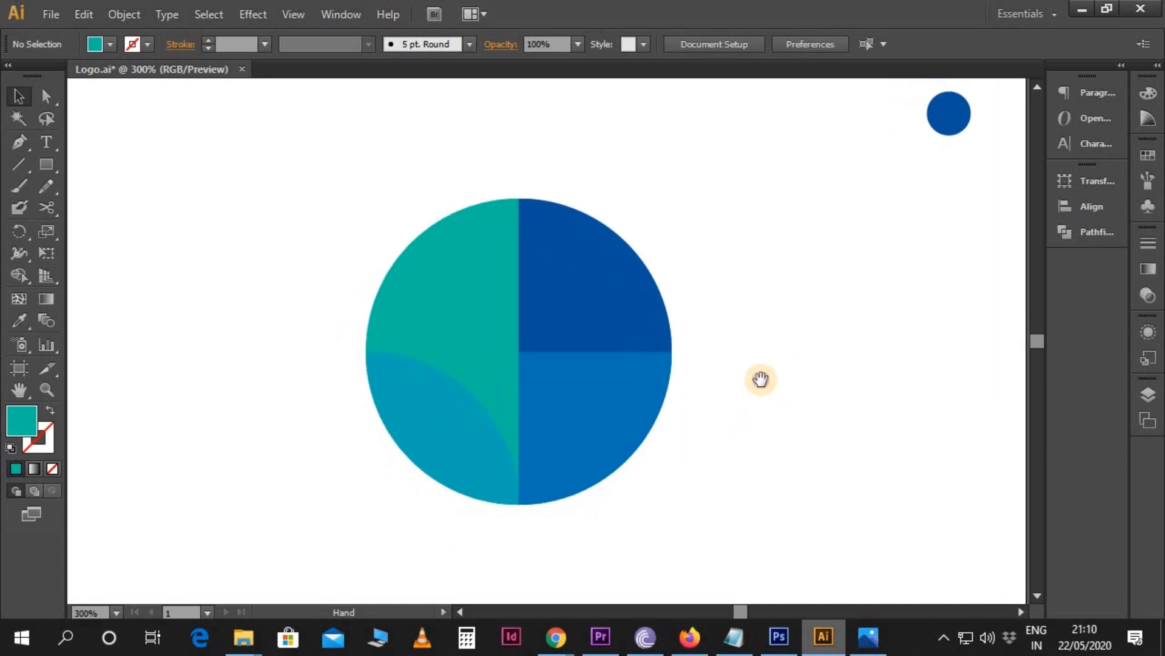
pyautogui.click(472, 291)
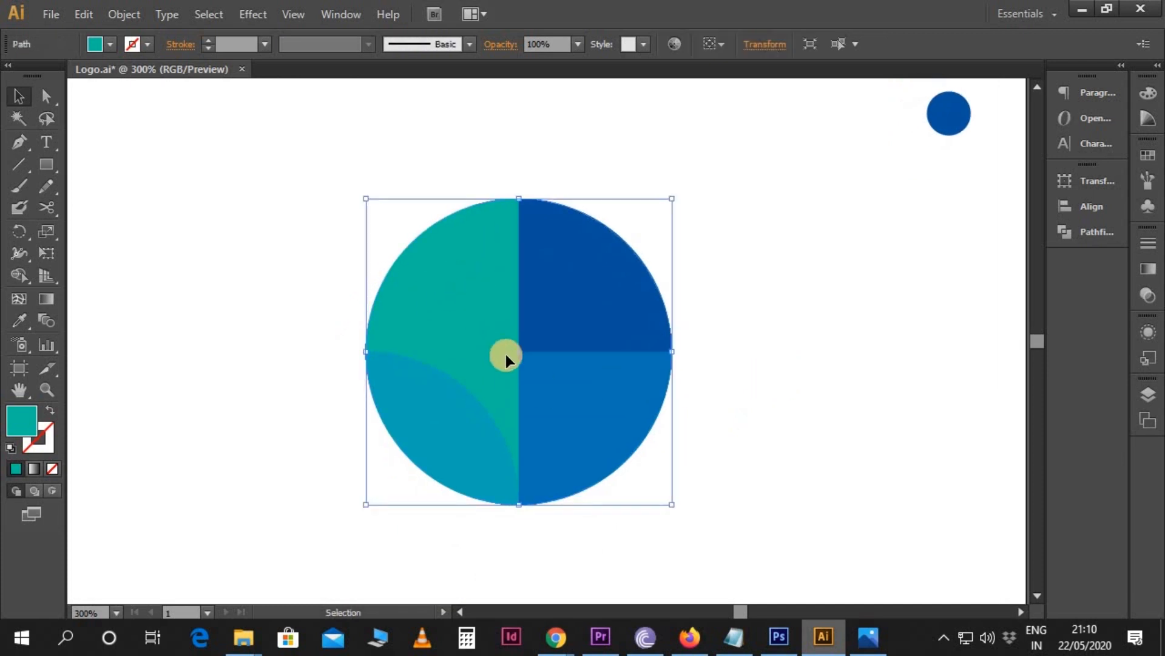
pyautogui.moveTo(502, 380); pyautogui.dragTo(358, 224)
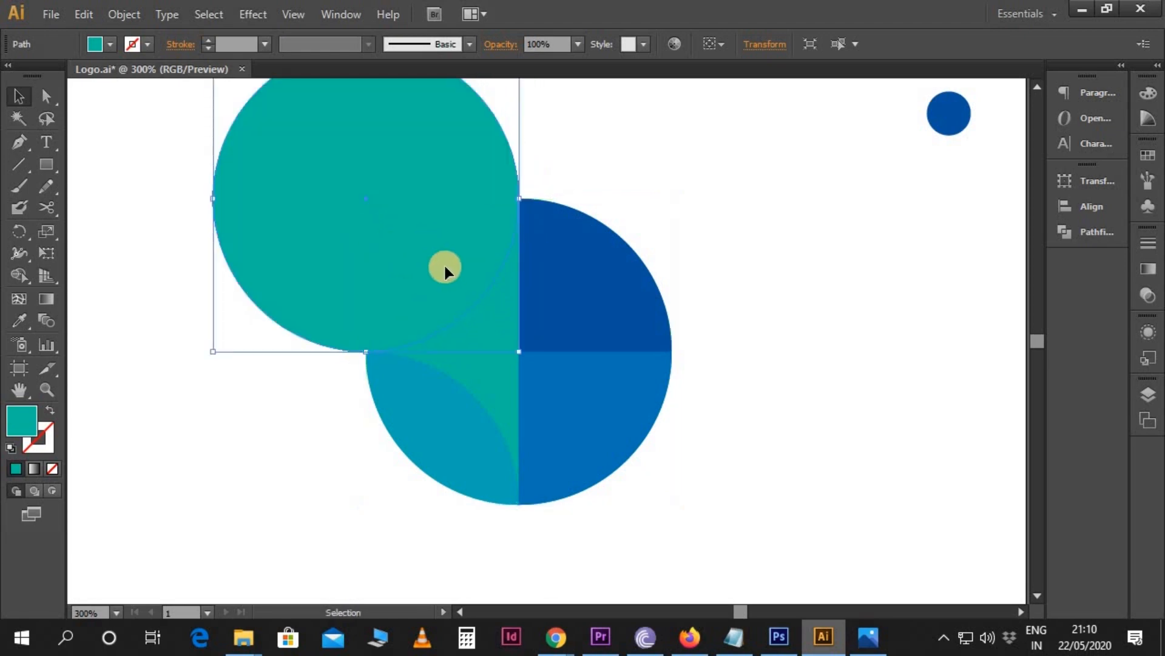
# - Intersect the two overlapping green circles, keeping only the leaf shape in the logo's upper-left quarter
pyautogui.keyDown('shift'); pyautogui.click(503, 403); pyautogui.keyUp('shift')
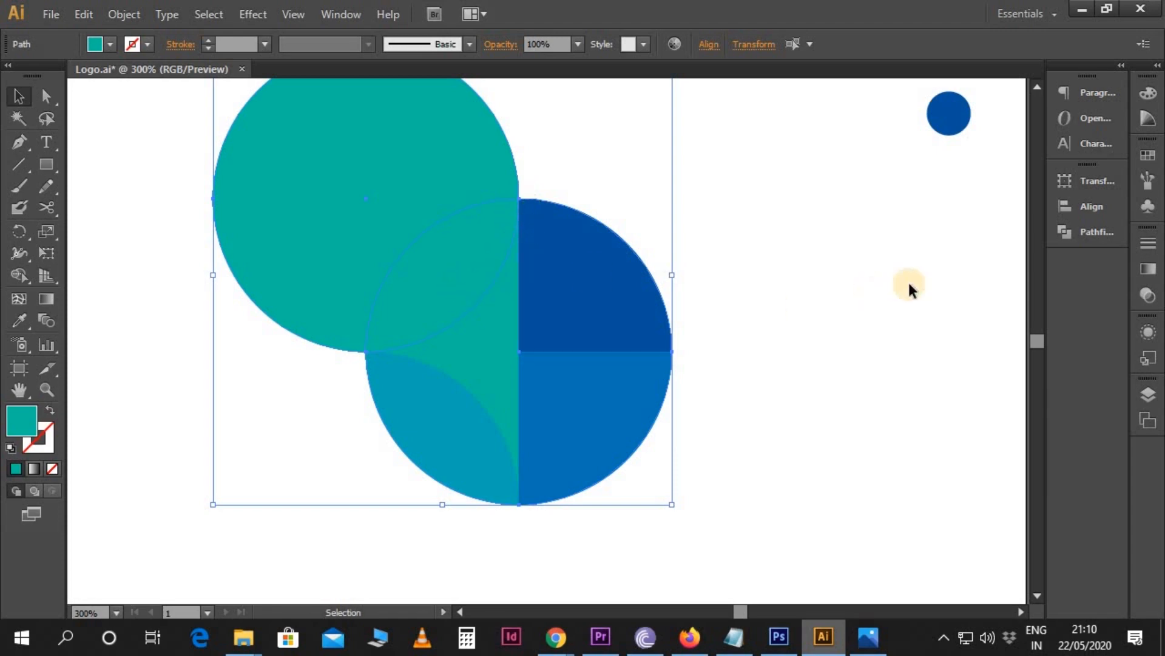
pyautogui.click(1091, 232)
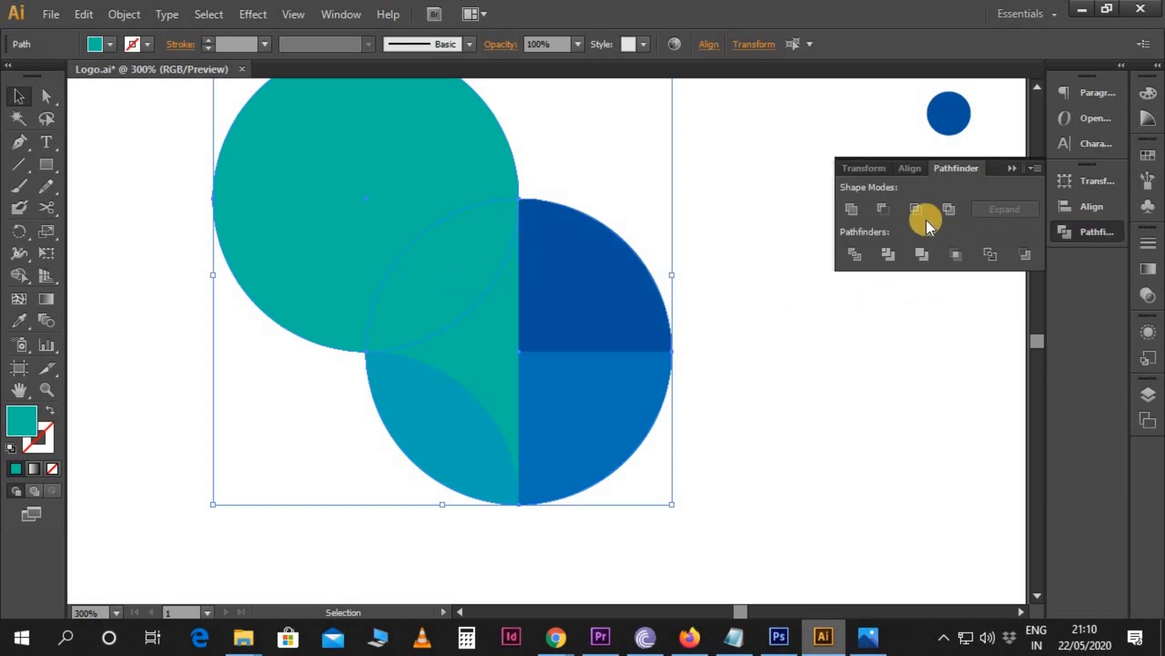
pyautogui.click(920, 216)
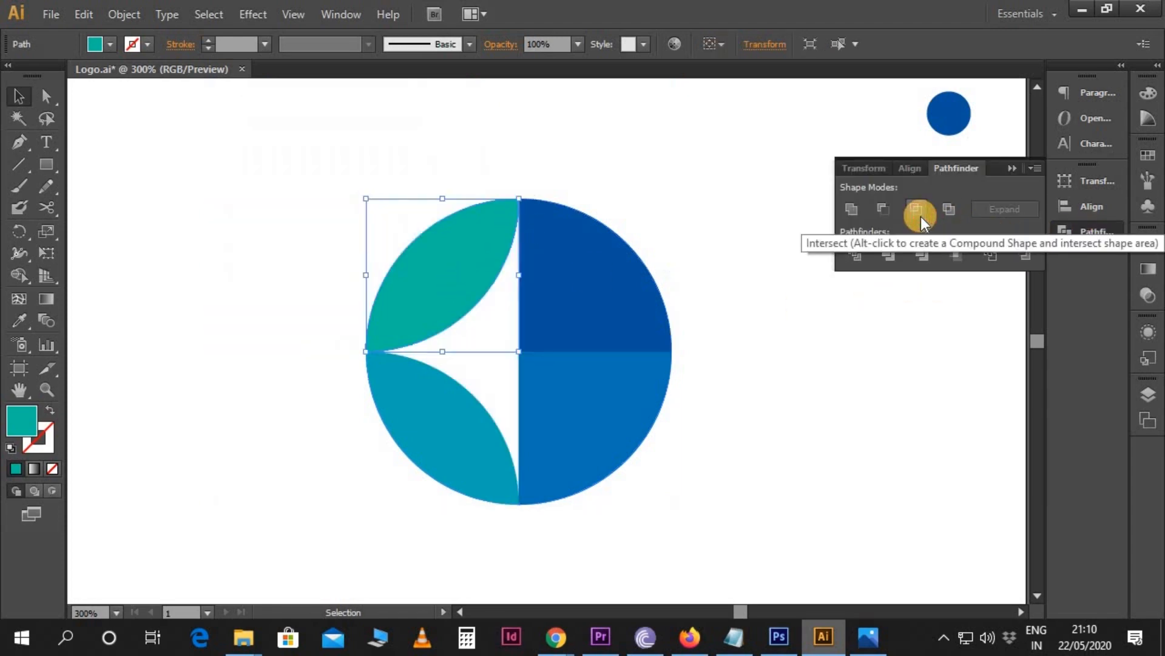
pyautogui.click(1013, 168)
pyautogui.click(877, 277)
pyautogui.moveTo(847, 286); pyautogui.dragTo(822, 278)
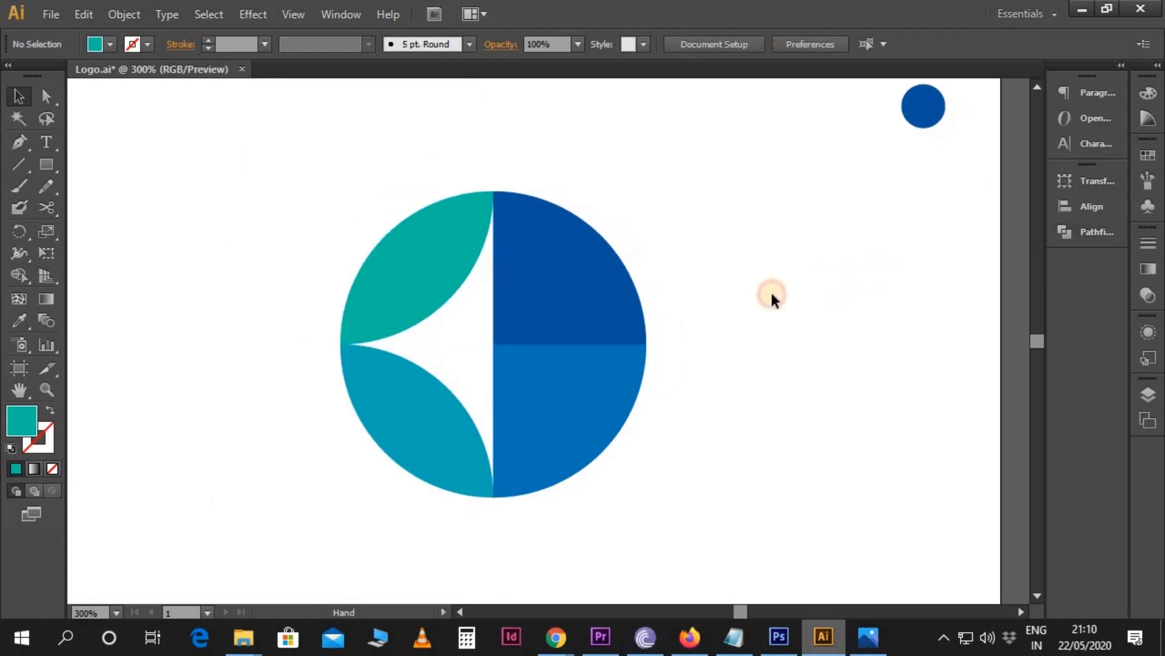
# - Reflect the dark blue upper-right quarter across the vertical axis
pyautogui.click(549, 285)
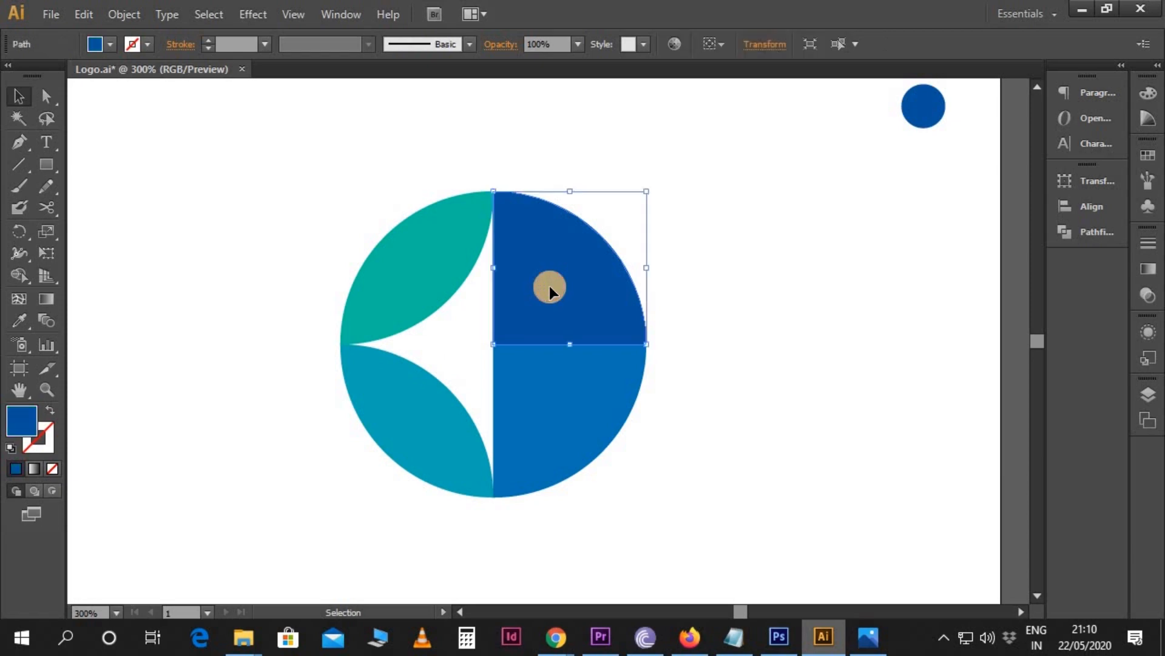
pyautogui.rightClick(549, 285)
pyautogui.moveTo(605, 523)
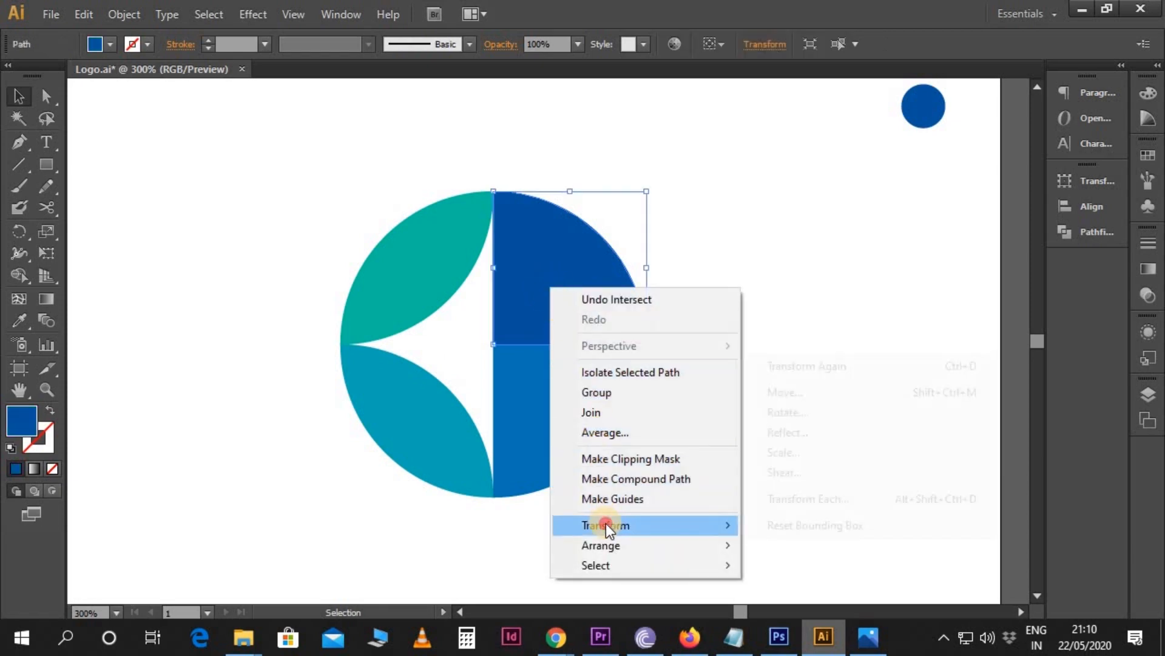
pyautogui.click(789, 435)
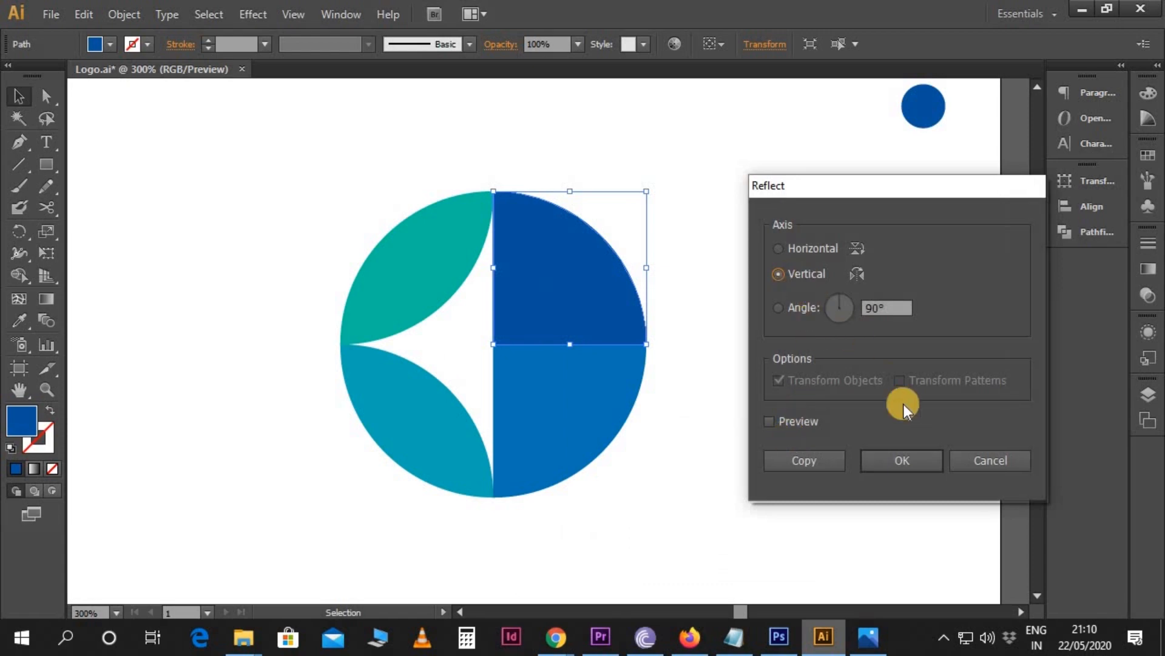
pyautogui.click(903, 454)
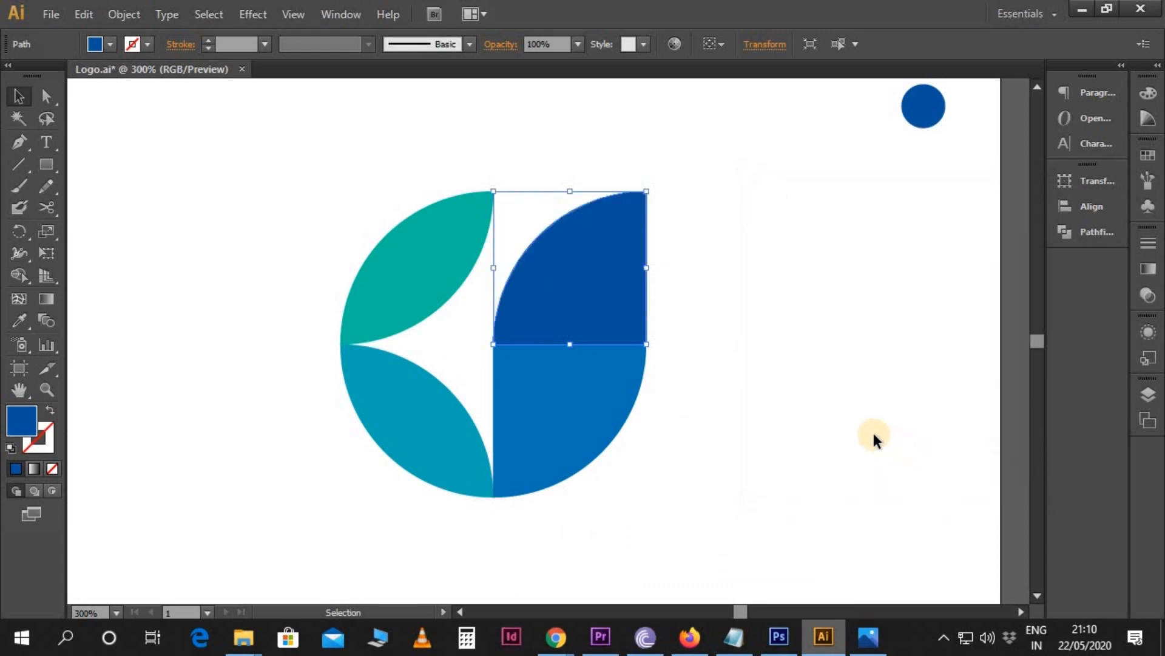
pyautogui.click(790, 411)
pyautogui.scroll(-2, 788, 323)
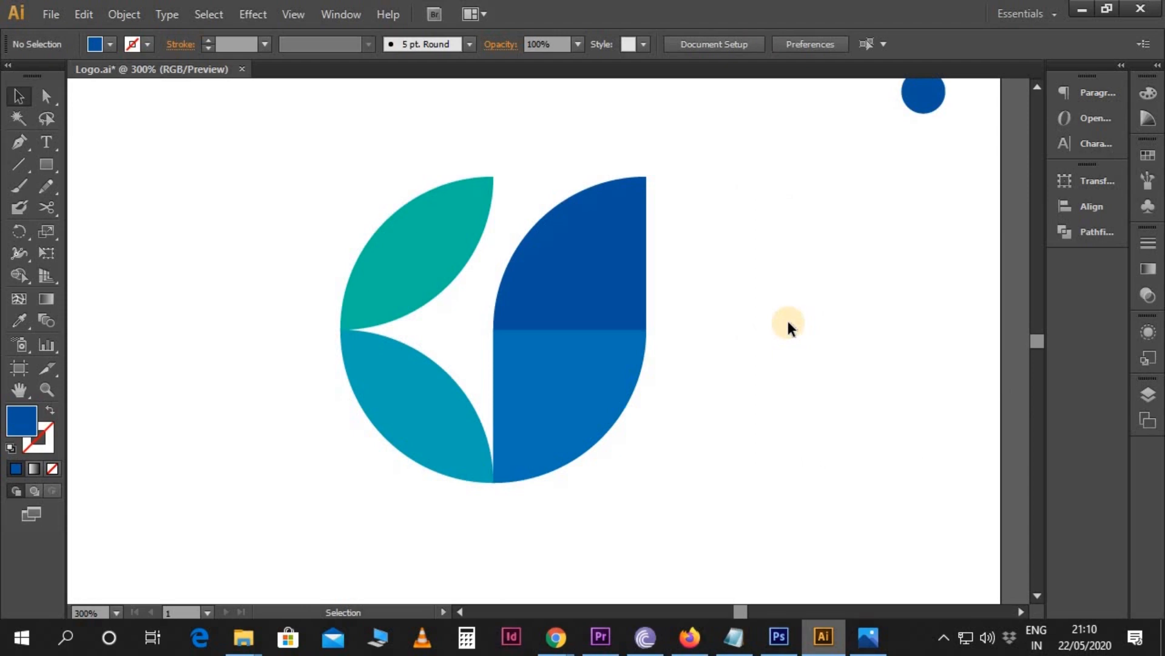
# - Move the "Ultra power" text directly beneath the logo mark
pyautogui.hotkey('ctrl', '-')
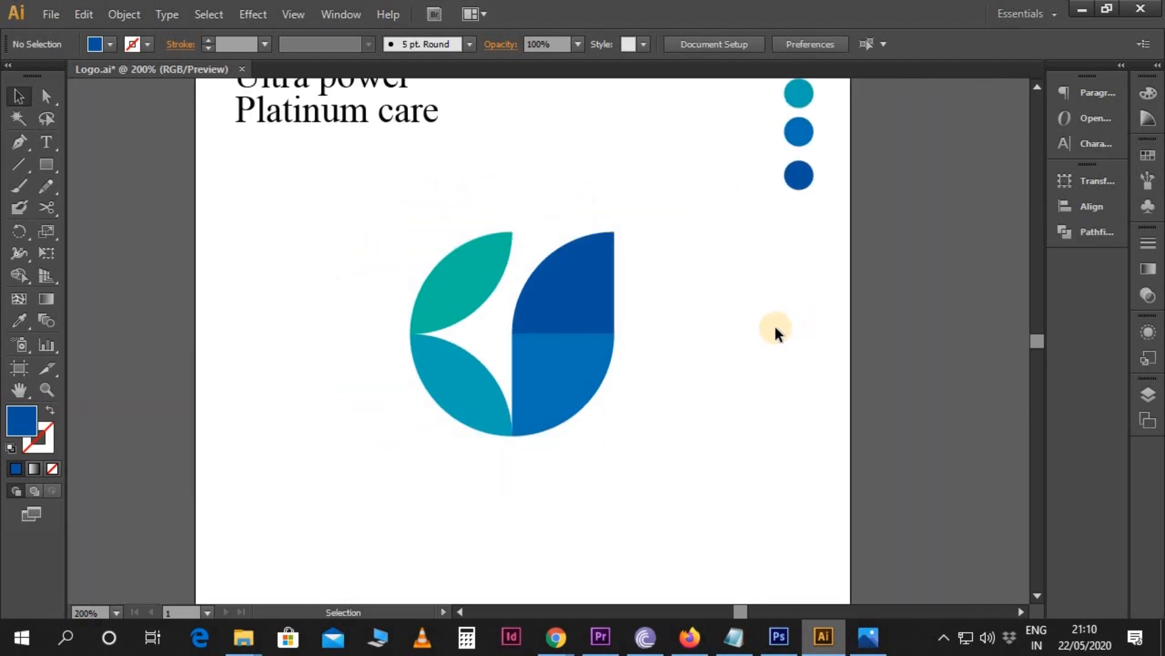
pyautogui.scroll(2, 776, 332)
pyautogui.click(362, 118)
pyautogui.moveTo(362, 120); pyautogui.dragTo(542, 496)
pyautogui.press('space')
pyautogui.moveTo(634, 506); pyautogui.dragTo(631, 409)
pyautogui.moveTo(551, 395); pyautogui.dragTo(560, 396)
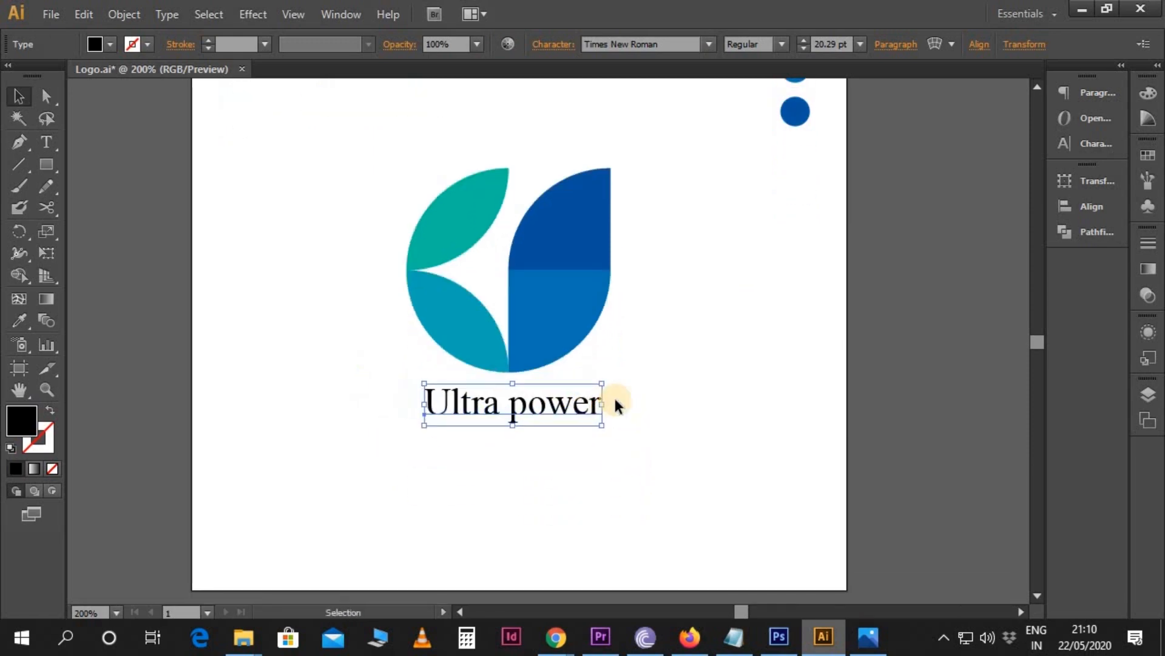
# - Set the "Ultra power" text in Caviar Dreams with the Bold style
pyautogui.click(667, 49)
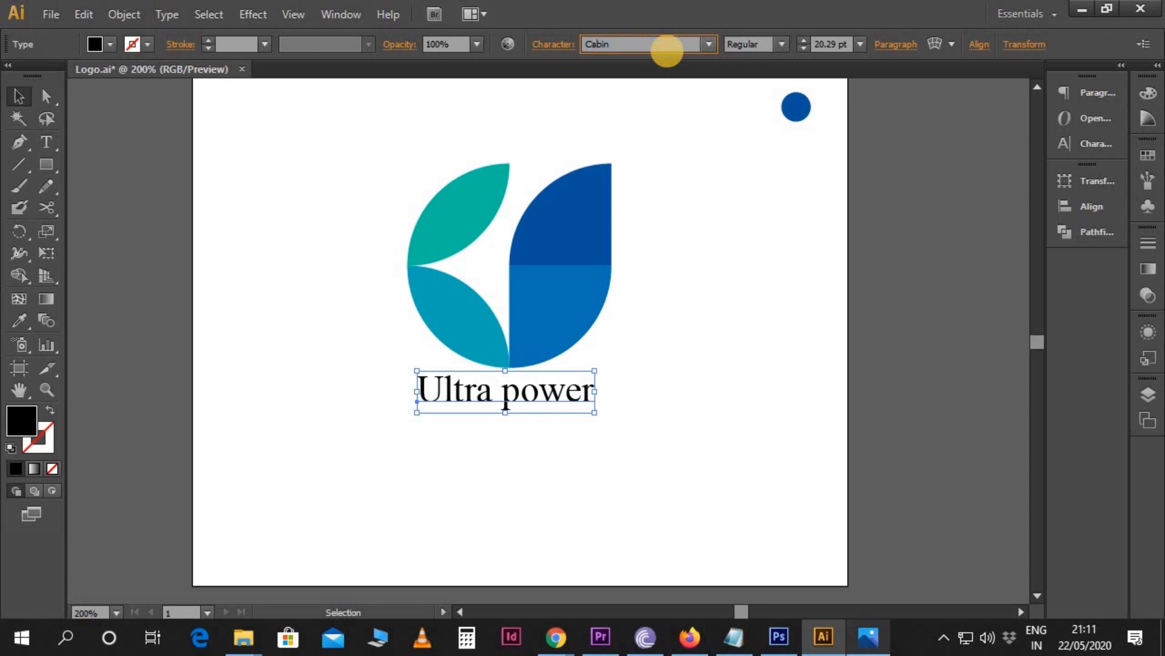
pyautogui.press('Return')
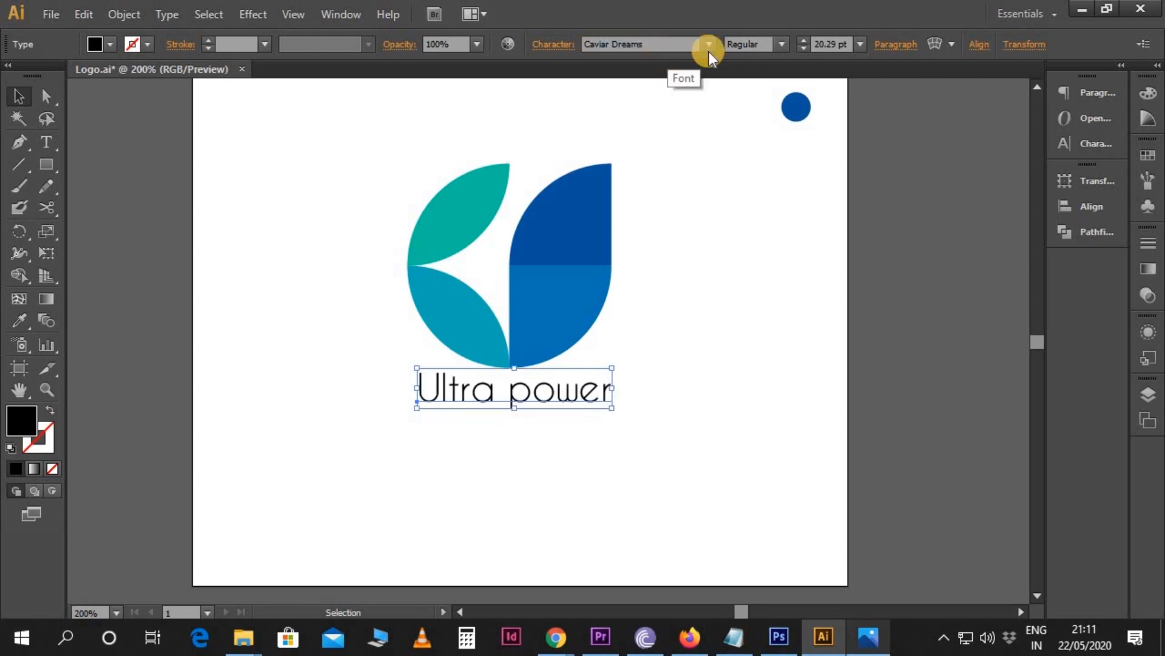
pyautogui.click(777, 46)
pyautogui.click(758, 102)
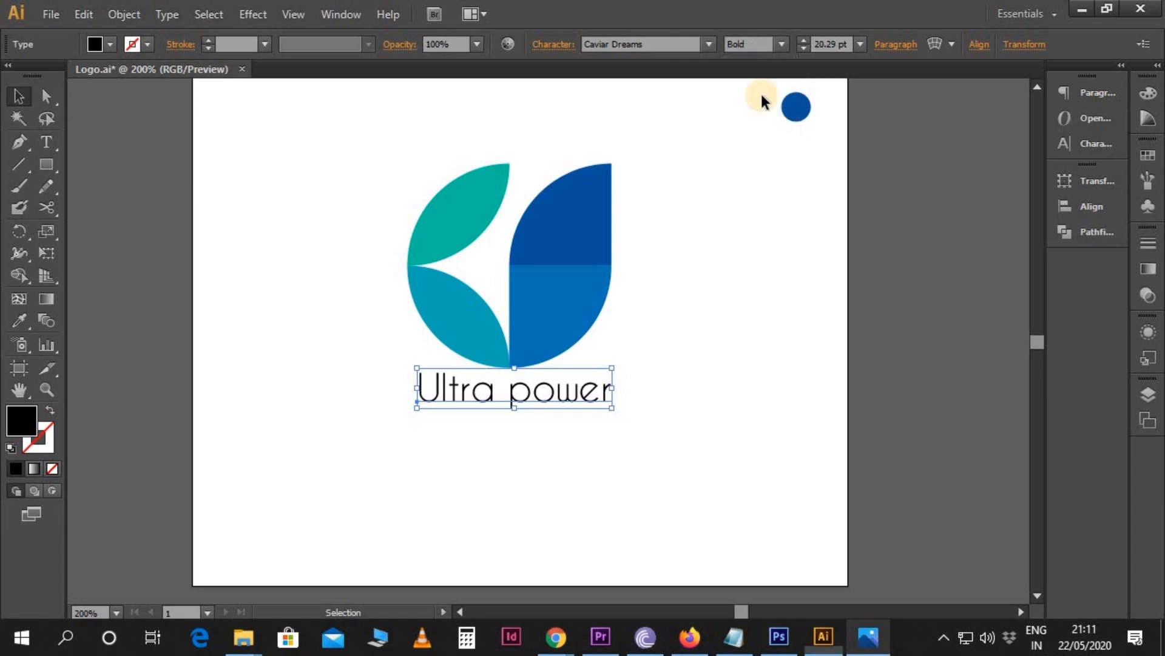
# - Enlarge the "Ultra power" text to about 22.5 pt and centre it under the logo mark
pyautogui.click(674, 358)
pyautogui.moveTo(580, 399); pyautogui.dragTo(626, 428)
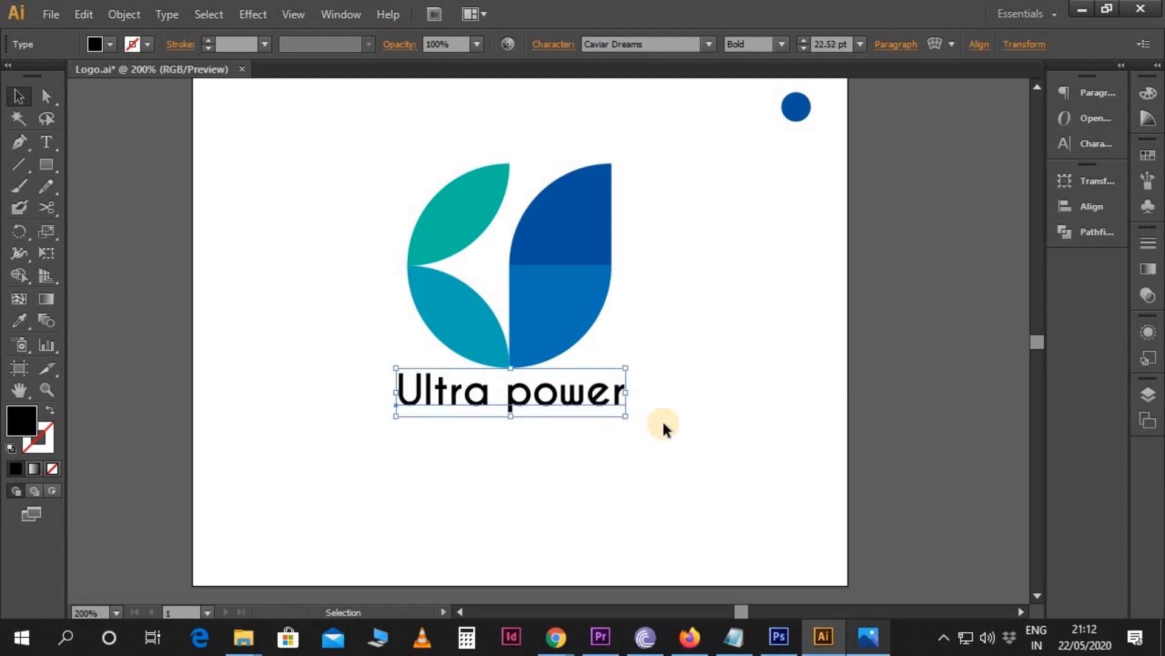
pyautogui.click(668, 416)
# - Colour the word "Ultra" with the green sampled from the logo's upper-left leaf
pyautogui.click(574, 402)
pyautogui.doubleClick(510, 395)
pyautogui.moveTo(492, 393); pyautogui.dragTo(137, 360)
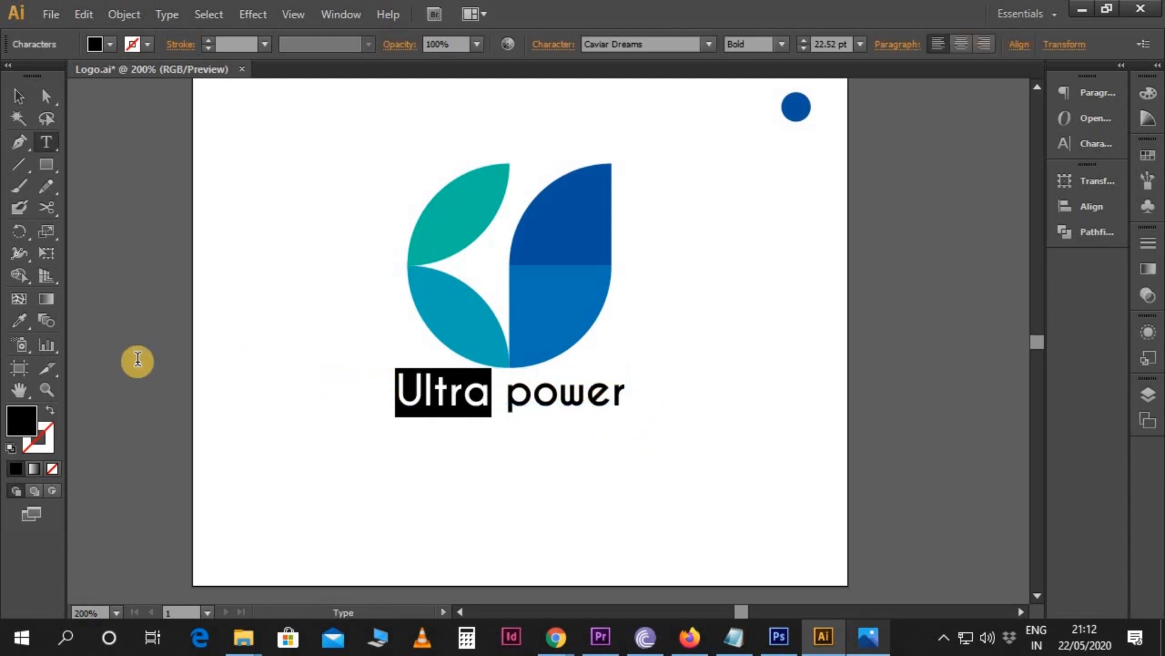
pyautogui.click(24, 319)
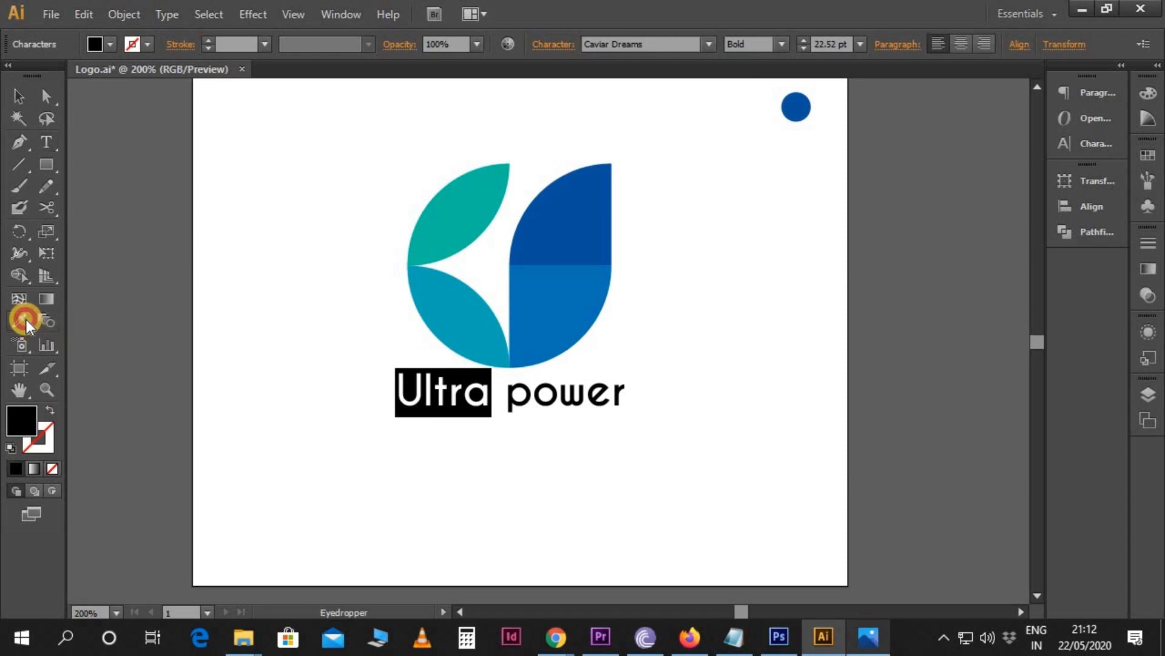
pyautogui.click(434, 231)
# - Colour the word "power" with the dark blue sampled from the logo's upper-right piece
pyautogui.click(47, 142)
pyautogui.moveTo(506, 394); pyautogui.dragTo(630, 412)
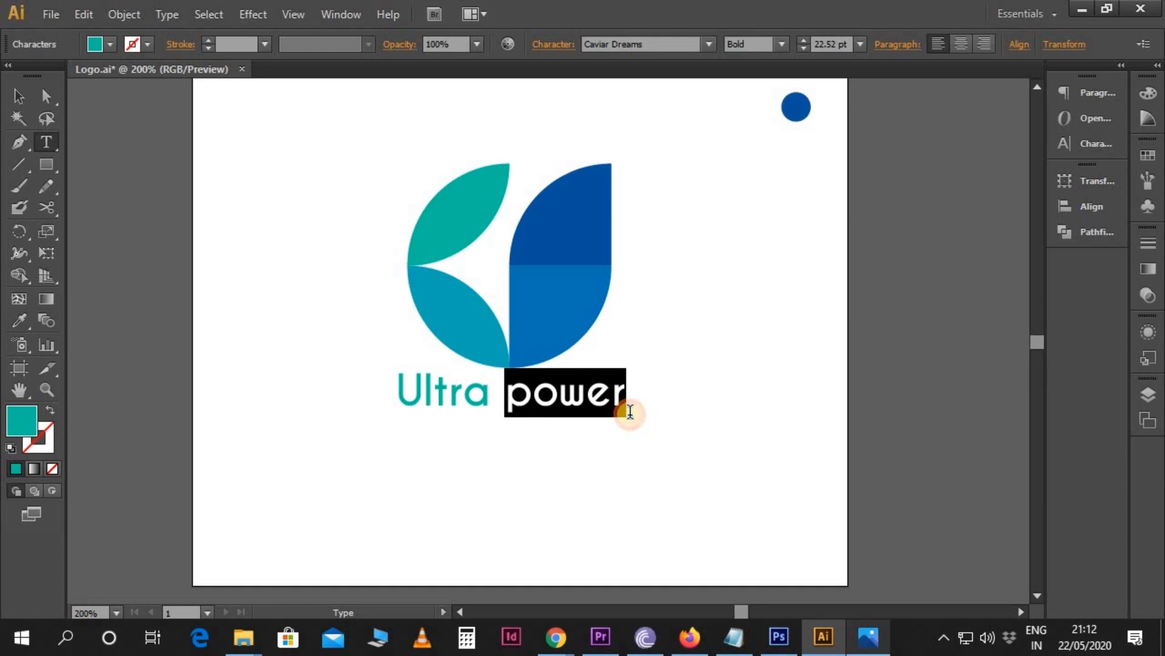
pyautogui.click(26, 320)
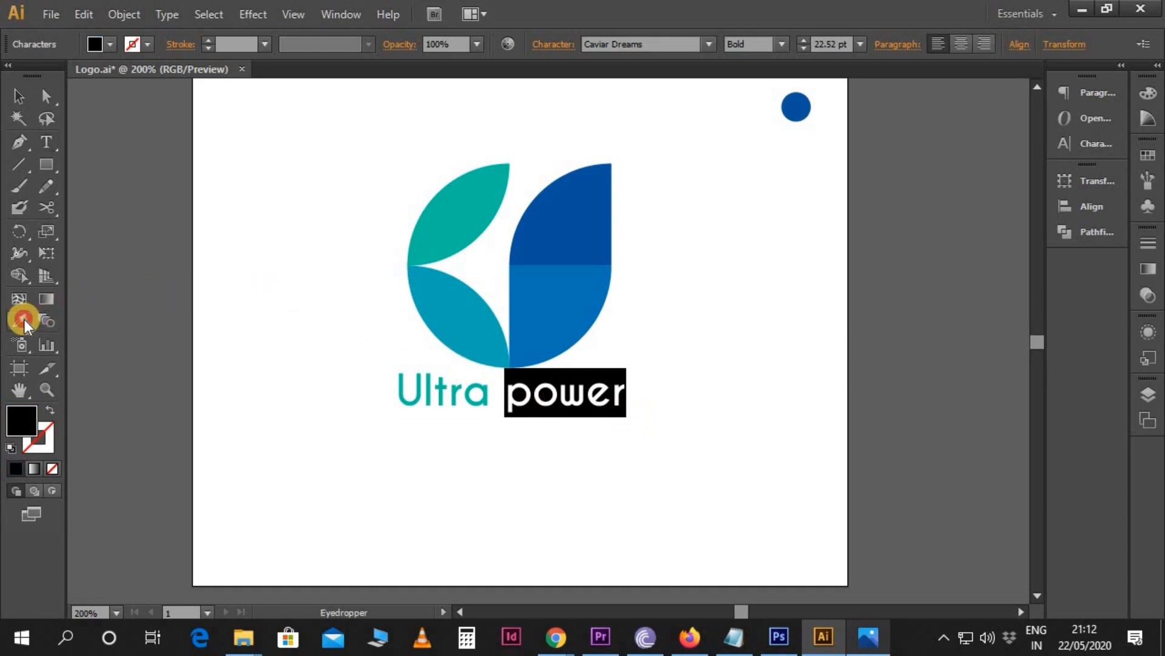
pyautogui.click(528, 225)
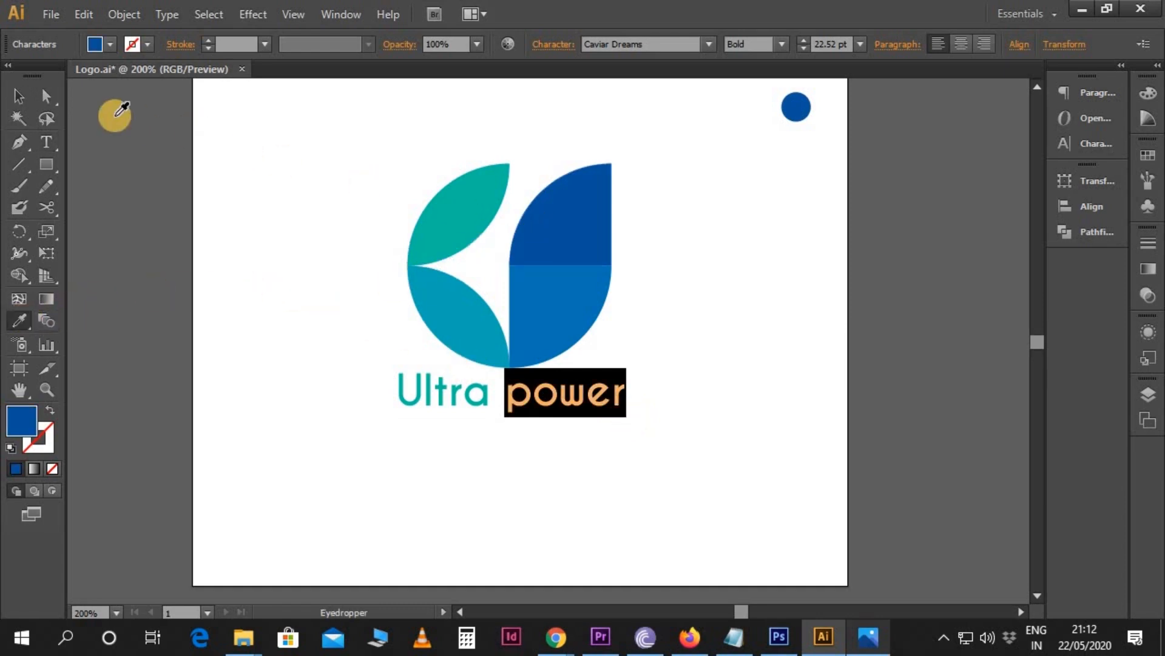
# - Enlarge the "Ultra power" text slightly to about 23 pt
pyautogui.click(22, 96)
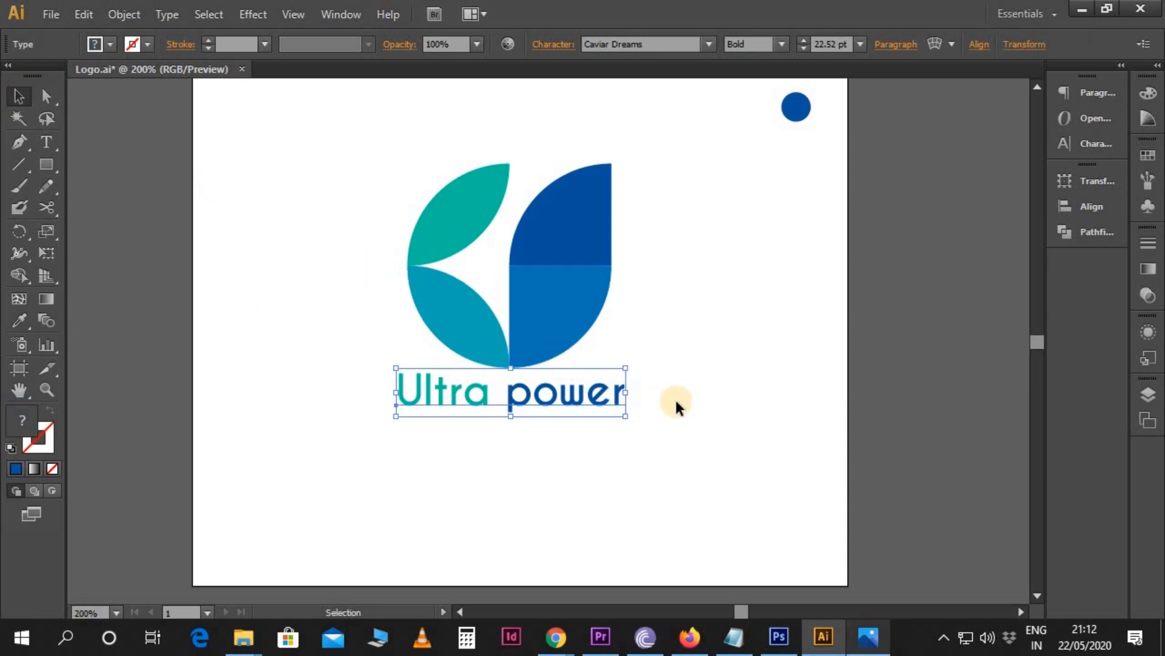
pyautogui.moveTo(625, 417); pyautogui.dragTo(633, 426)
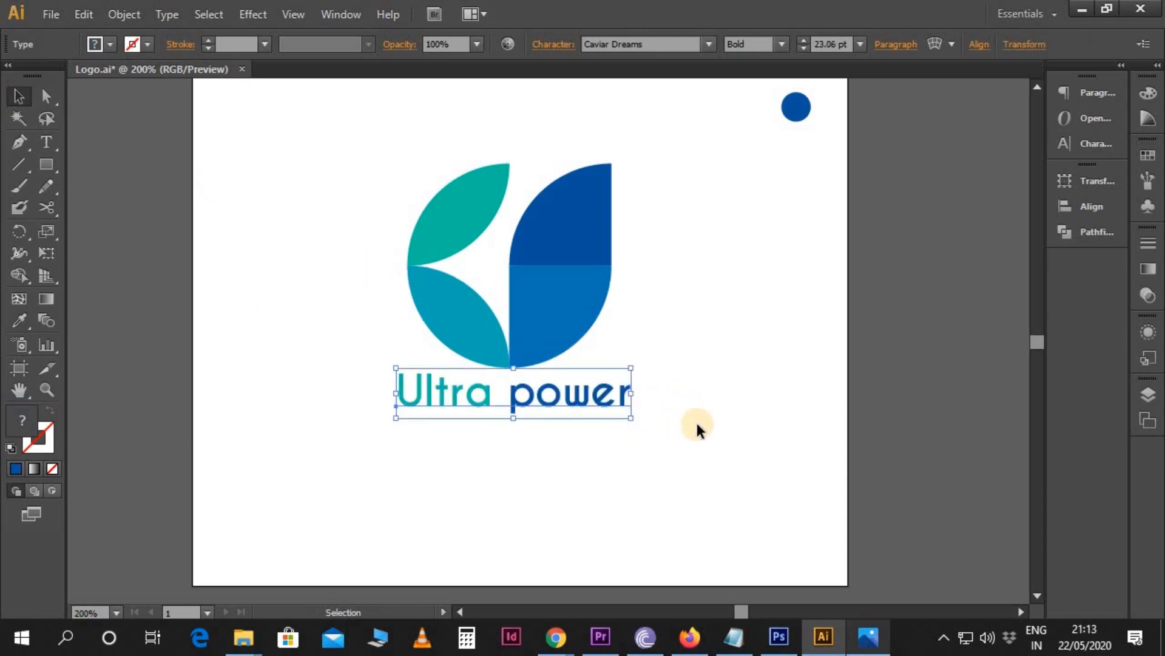
pyautogui.click(696, 427)
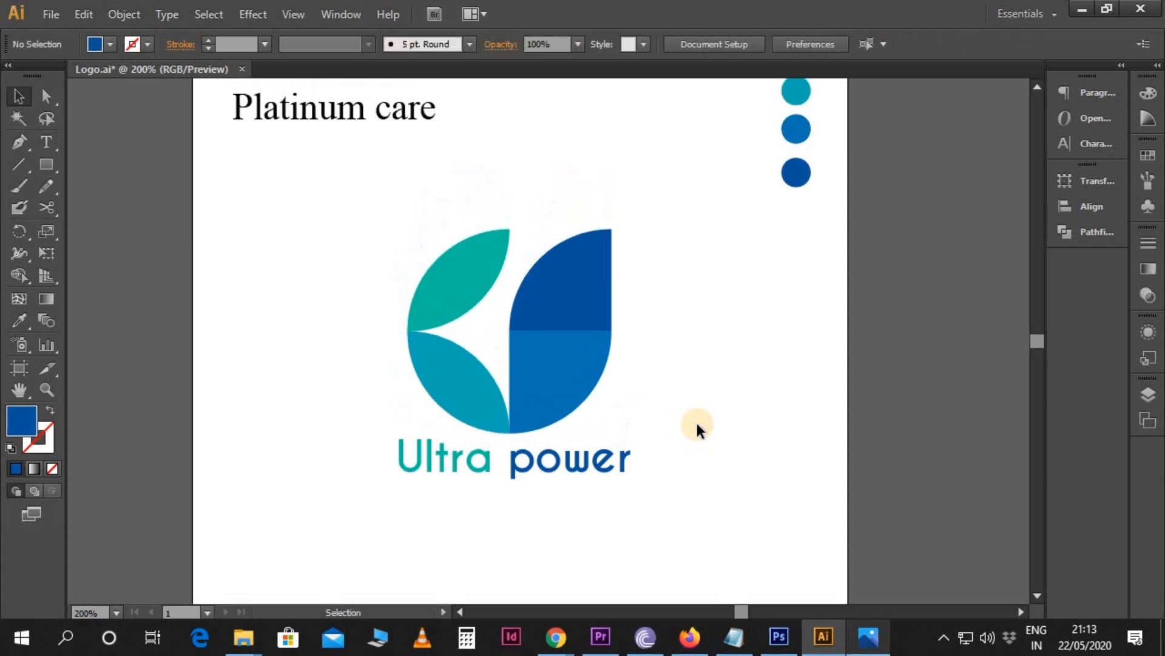
# - Move the "Platinum care" text directly beneath "Ultra power" and set its font to Caviar Dreams
pyautogui.scroll(-2, 696, 424)
pyautogui.moveTo(341, 114); pyautogui.dragTo(528, 497)
pyautogui.scroll(-1, 583, 486)
pyautogui.scroll(-1, 582, 486)
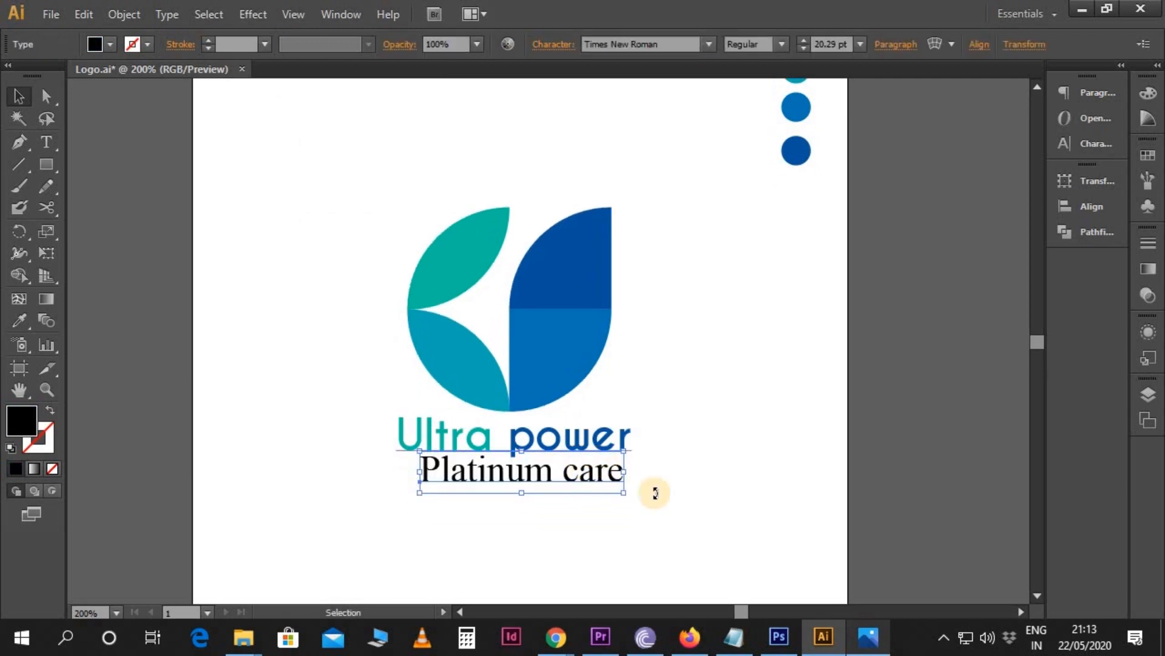
pyautogui.click(657, 44)
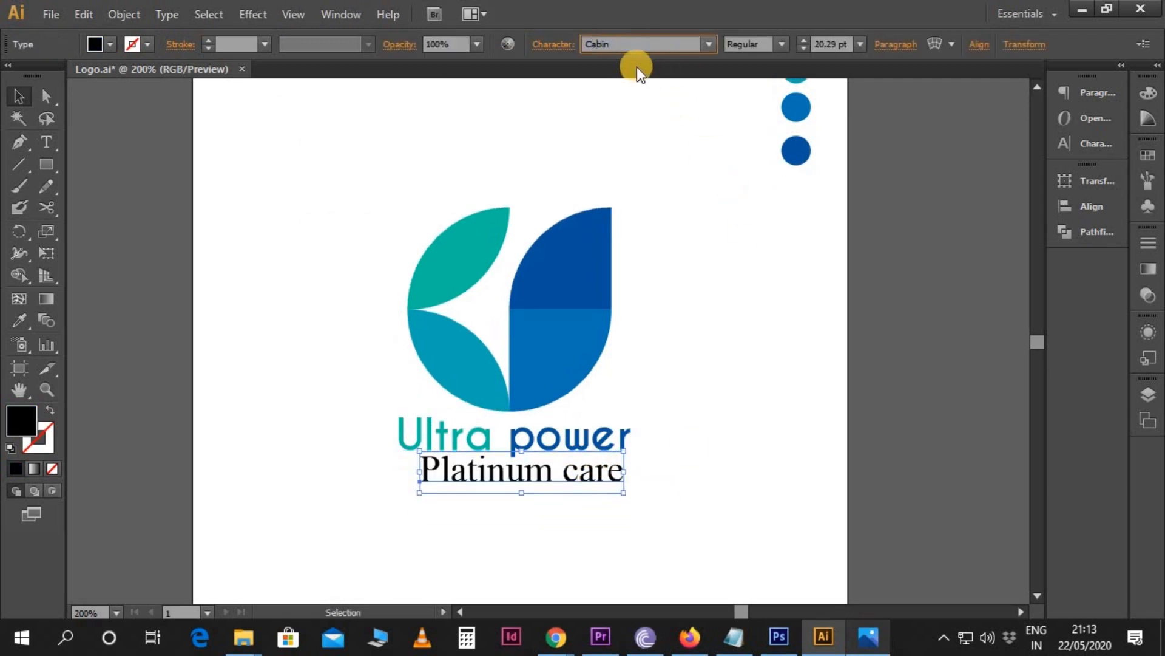
pyautogui.write('Caviar Dreams')
pyautogui.press('Return')
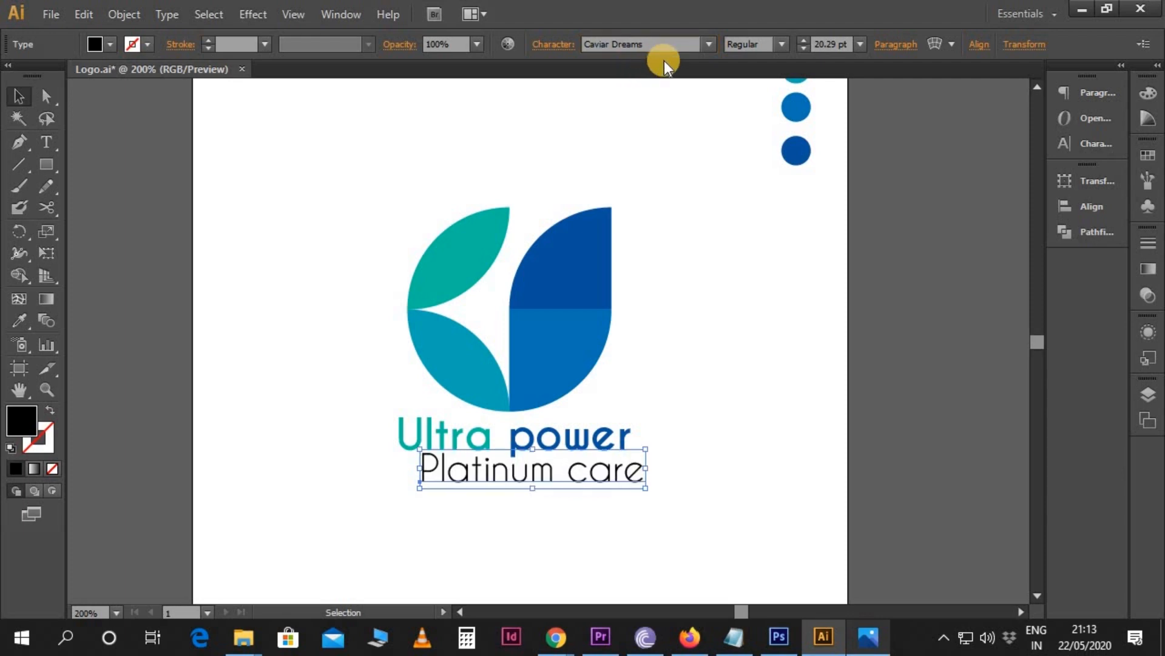
# - Reduce the "Platinum care" text to about 14.5 pt and centre it under "Ultra power"
pyautogui.moveTo(647, 450); pyautogui.dragTo(604, 456)
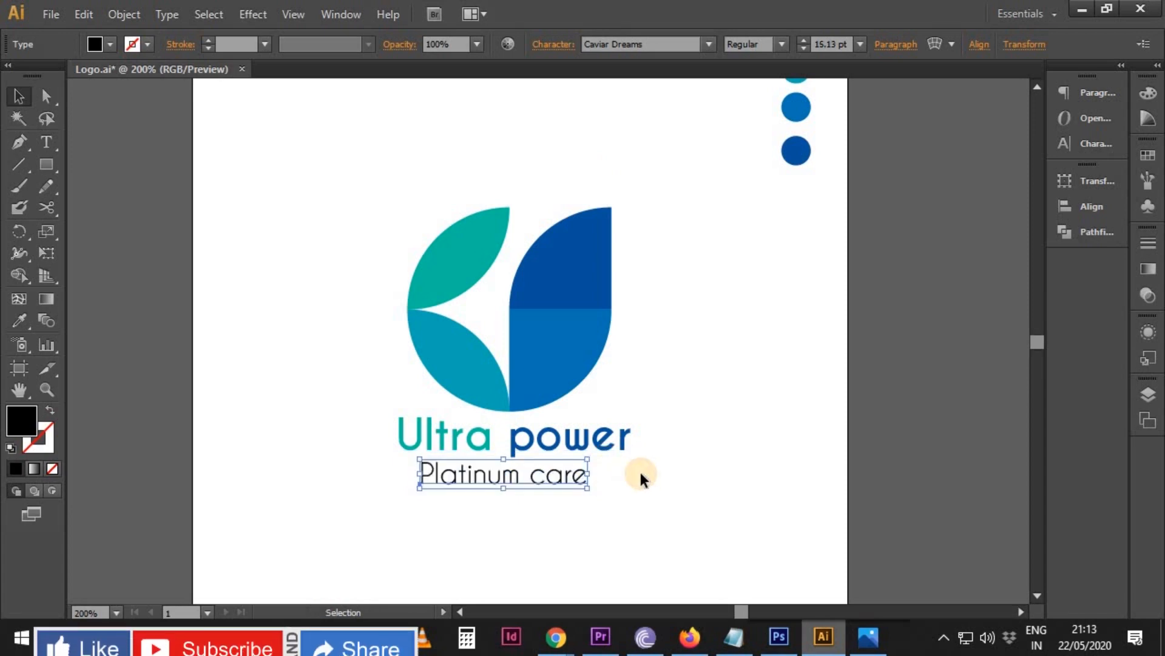
pyautogui.scroll(-2, 668, 480)
pyautogui.press('Right')
pyautogui.press('Right')
pyautogui.press('Right')
pyautogui.press('Right')
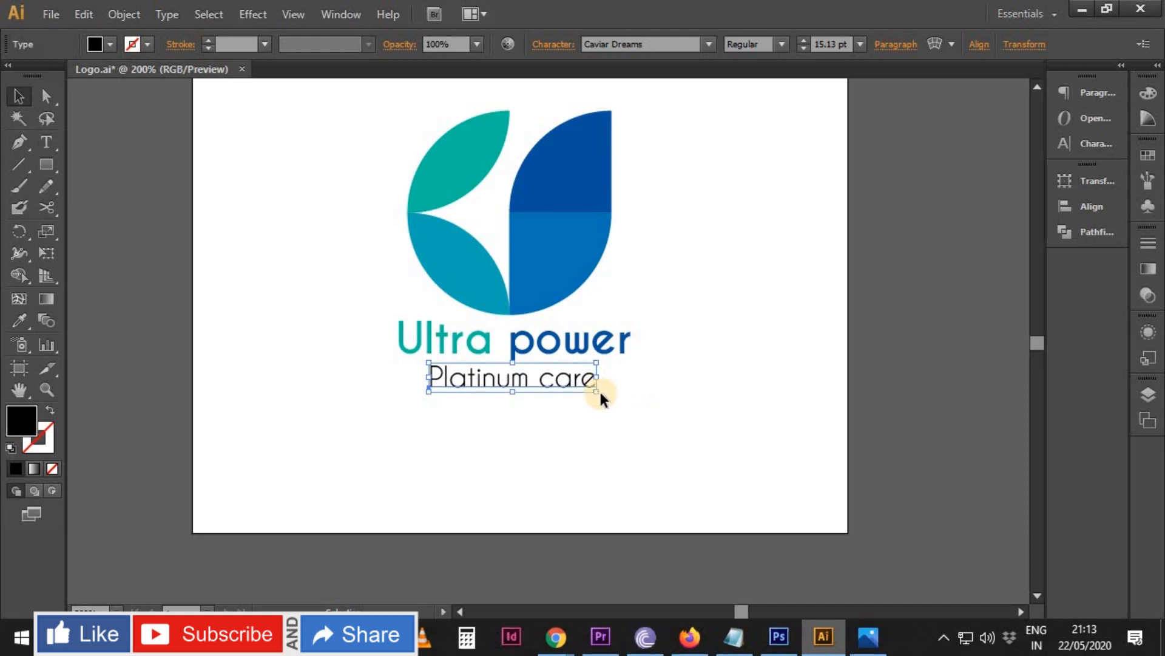
pyautogui.moveTo(596, 391); pyautogui.dragTo(594, 393)
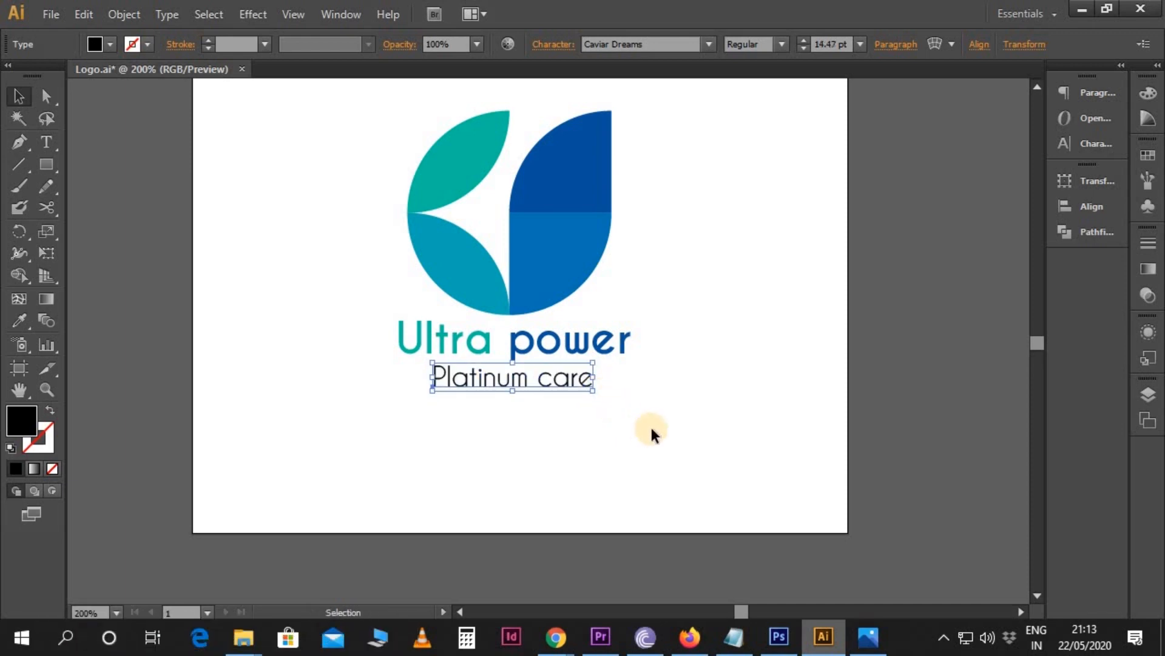
pyautogui.click(651, 427)
pyautogui.scroll(1, 650, 427)
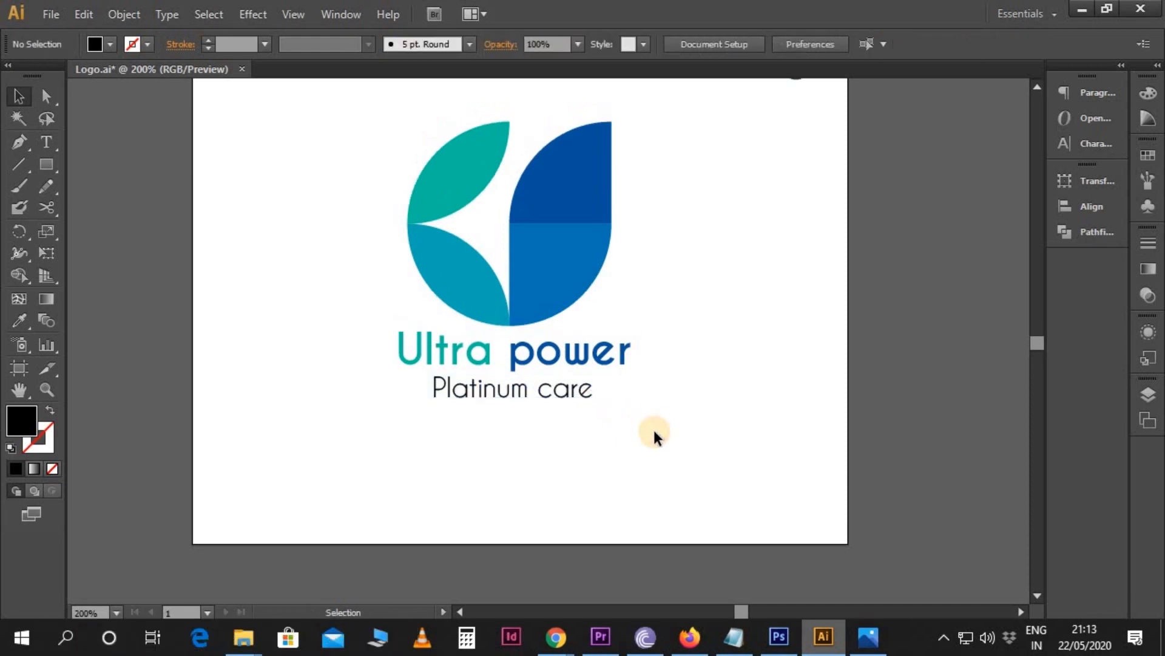
# - Nudge the "Platinum care" tagline slightly up, closer to "Ultra power"
pyautogui.click(585, 393)
pyautogui.press('Up')
pyautogui.press('Up')
pyautogui.click(628, 406)
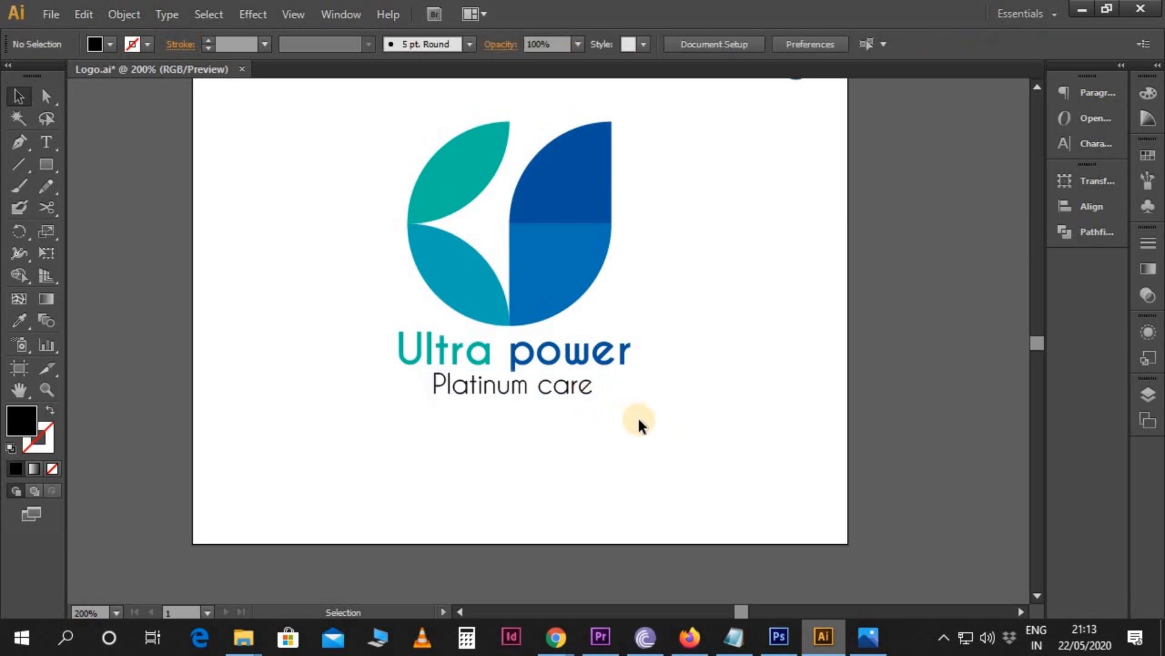
# - Delete the four colour swatch circles from the artboard's upper-right corner
pyautogui.scroll(3, 637, 419)
pyautogui.scroll(1, 698, 453)
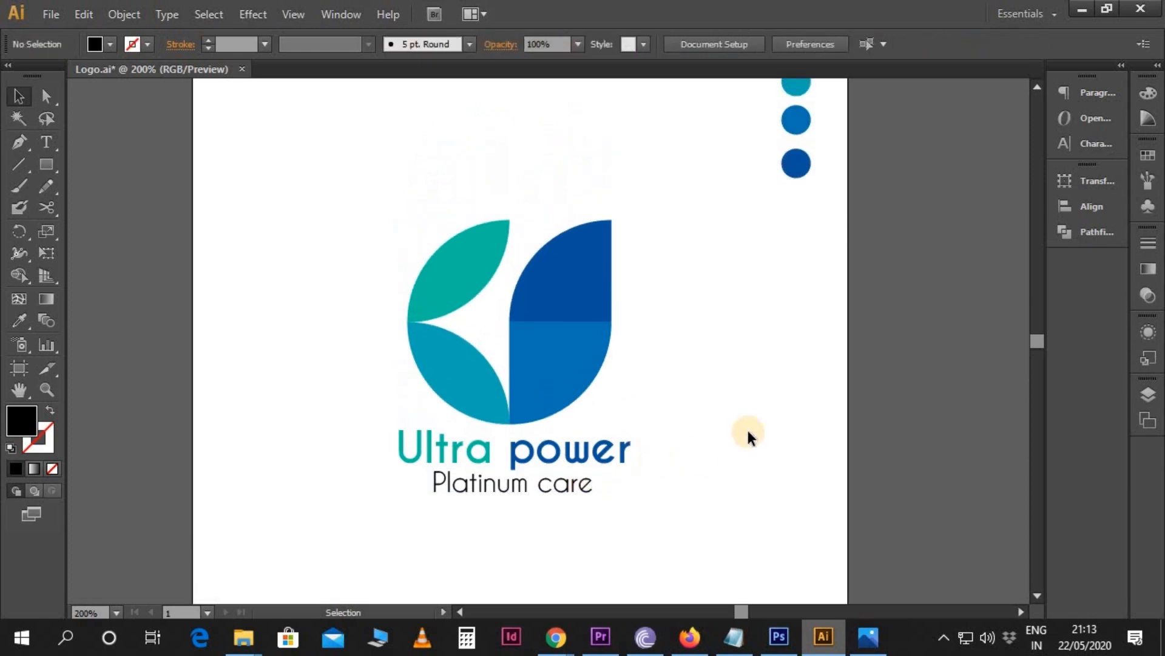
pyautogui.hotkey('ctrl', '-')
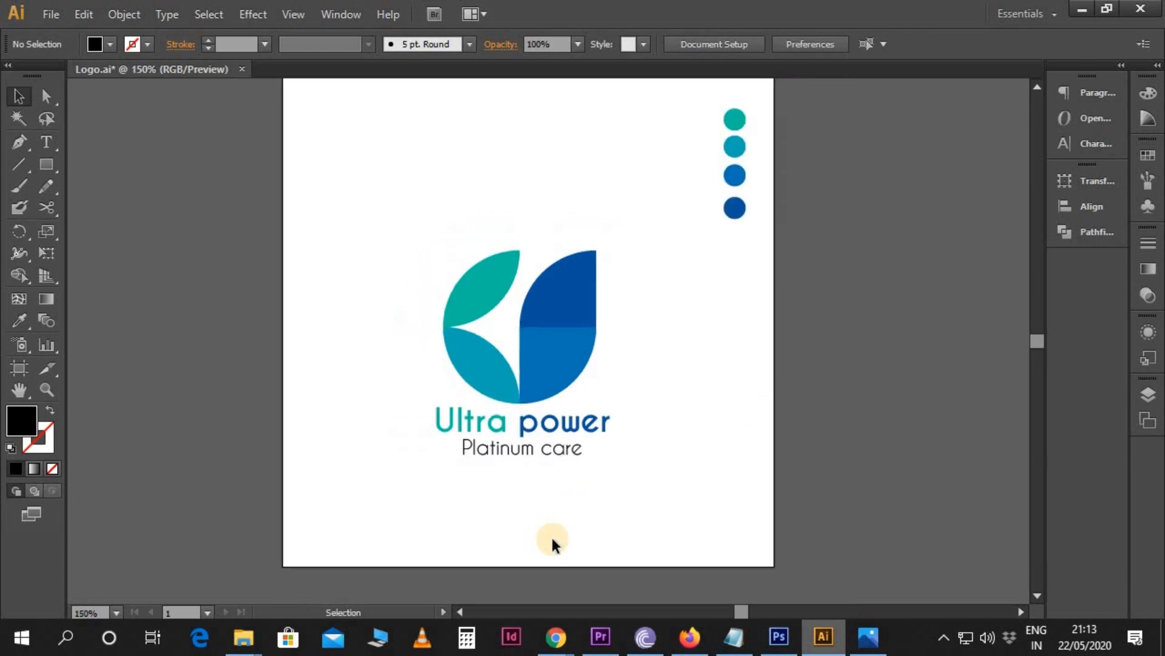
pyautogui.moveTo(710, 108); pyautogui.dragTo(771, 232)
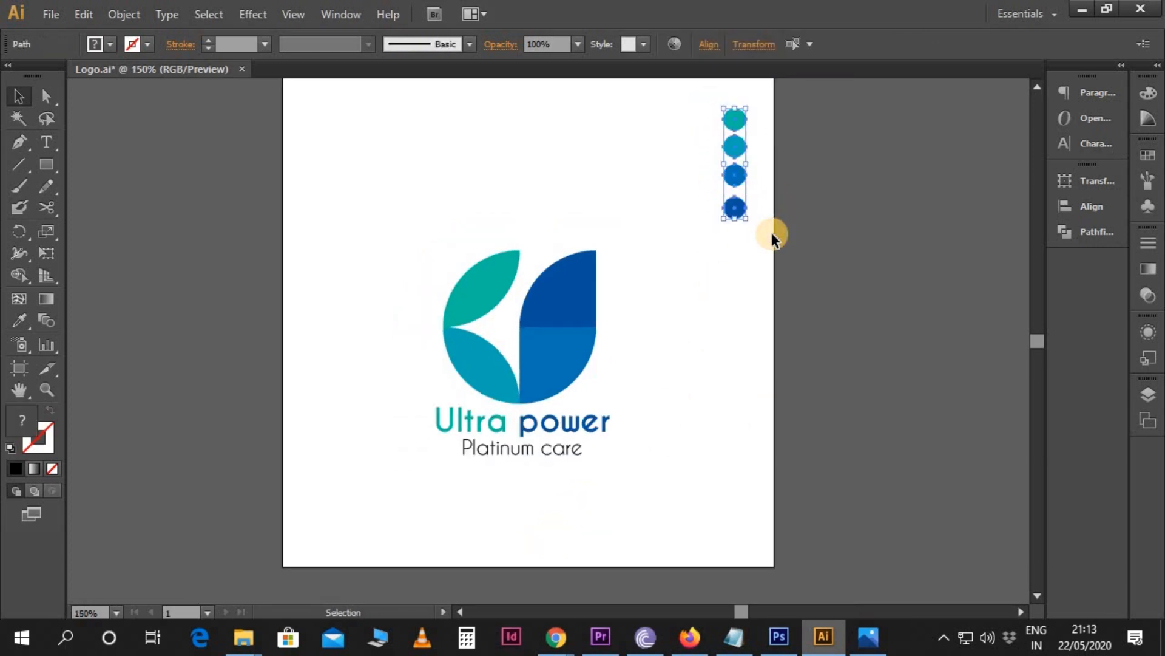
pyautogui.press('Delete')
# - Move the whole logo, mark and both text lines together, up towards the artboard's centre and deselect it
pyautogui.hotkey('ctrl', 'a')
pyautogui.moveTo(571, 366); pyautogui.dragTo(578, 305)
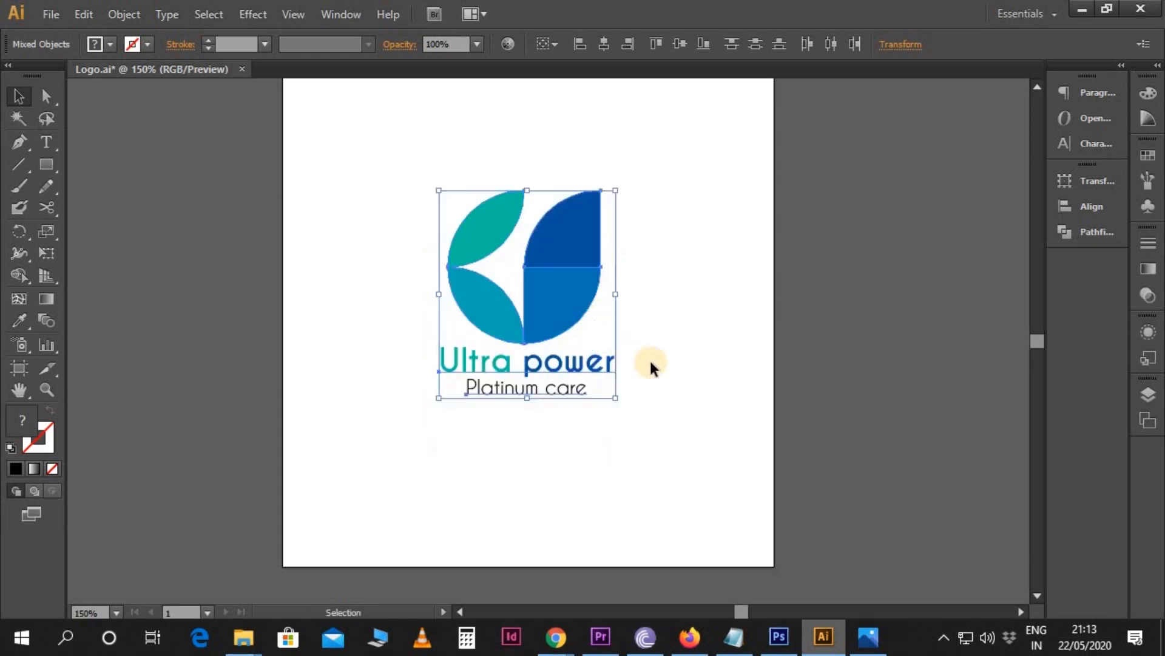
pyautogui.scroll(2, 683, 394)
pyautogui.click(714, 396)
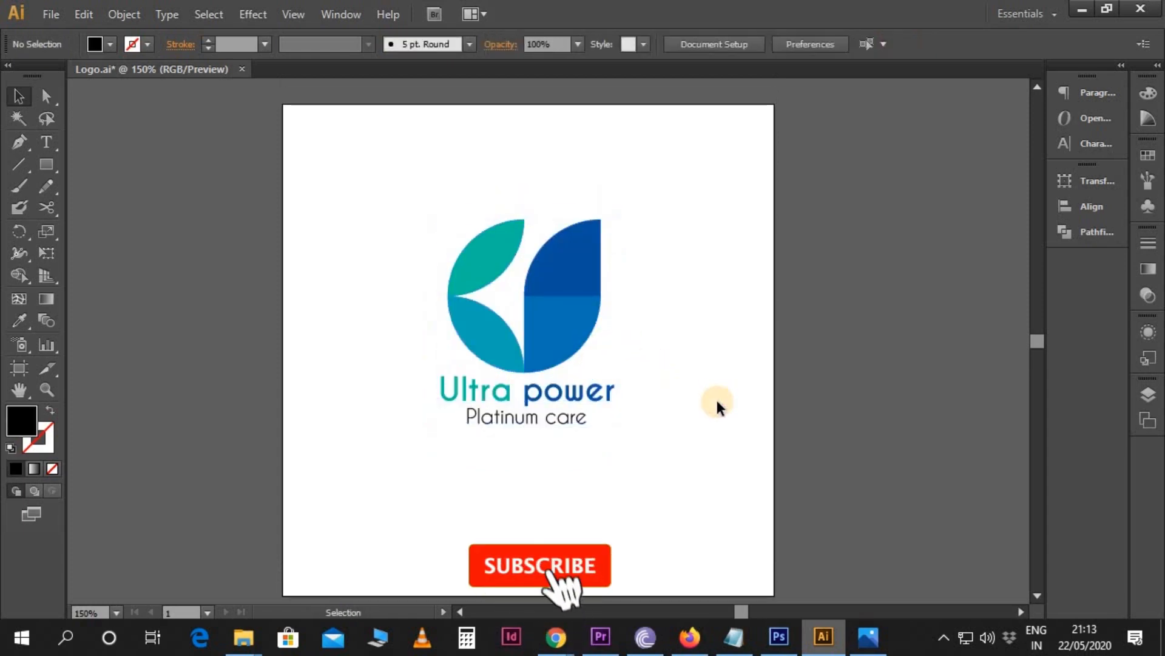
pyautogui.hotkey('ctrl', '=')
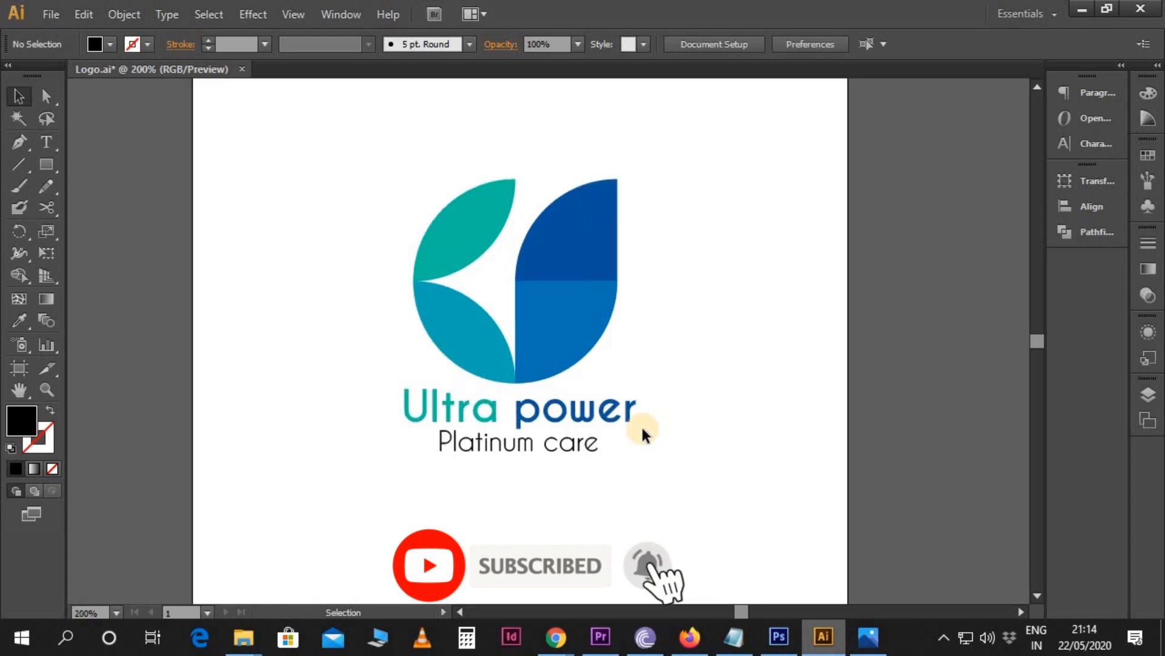